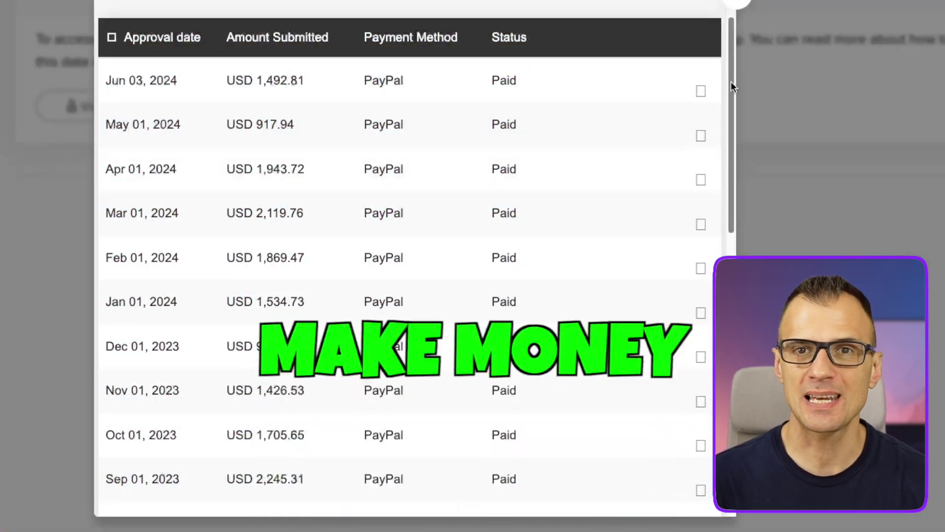
Step: Review the payout history table of monthly PayPal payments from June 2024 back to July 2023
scroll(731, 87, "down", 1)
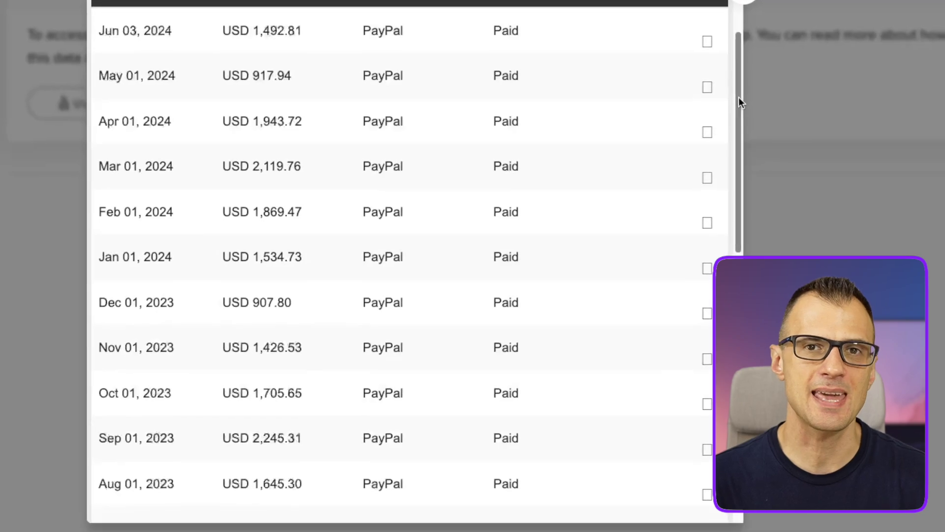
scroll(738, 97, "down", 1)
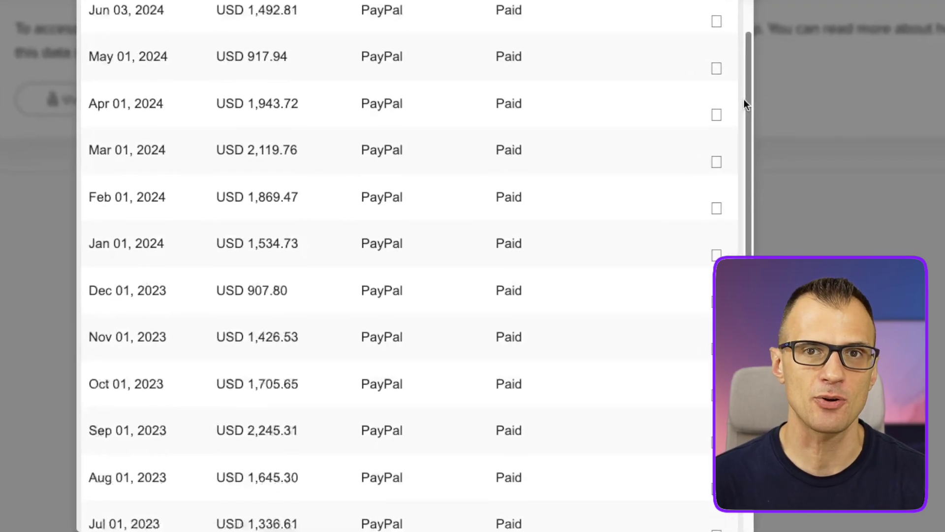
scroll(743, 99, "down", 3)
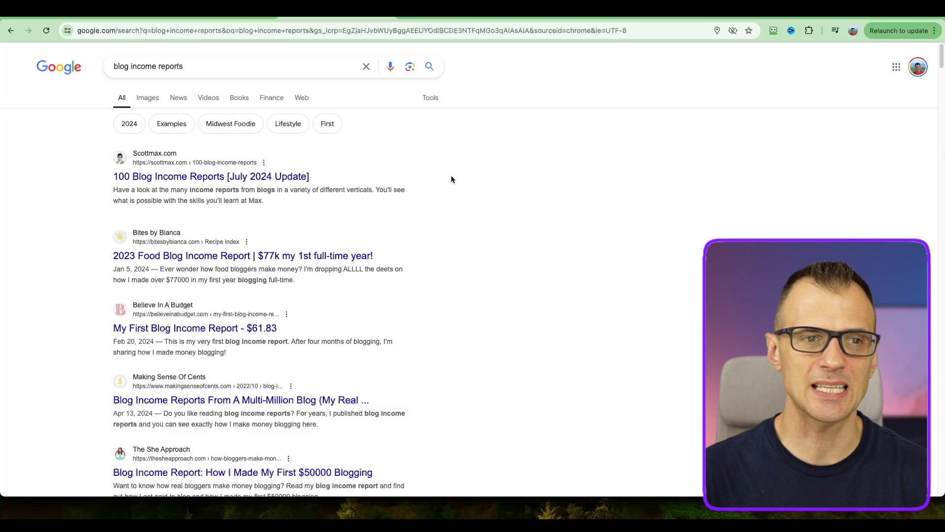
Step: Examine the blog income reports search results, Scottmax's list of 100 reports and the Two Wandering Soles Q4 2019 report
scroll(241, 221, "down", 3)
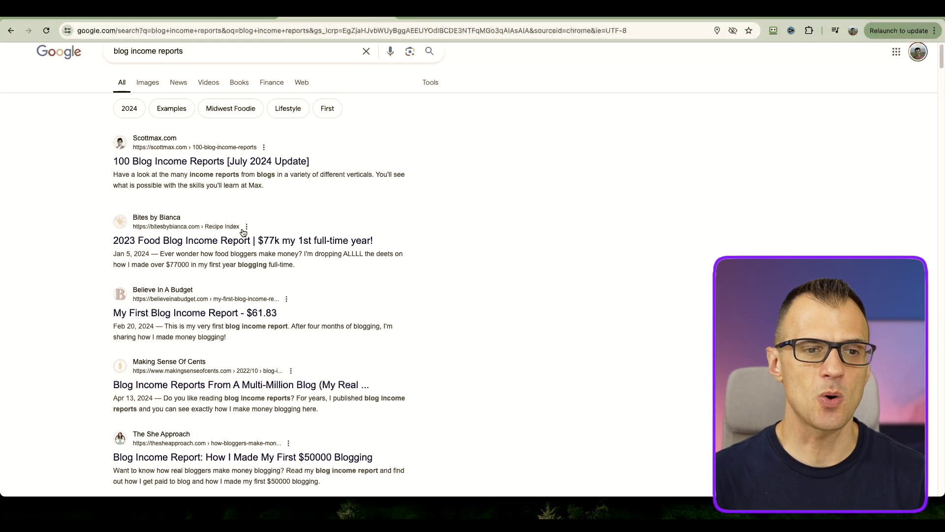
scroll(239, 295, "up", 3)
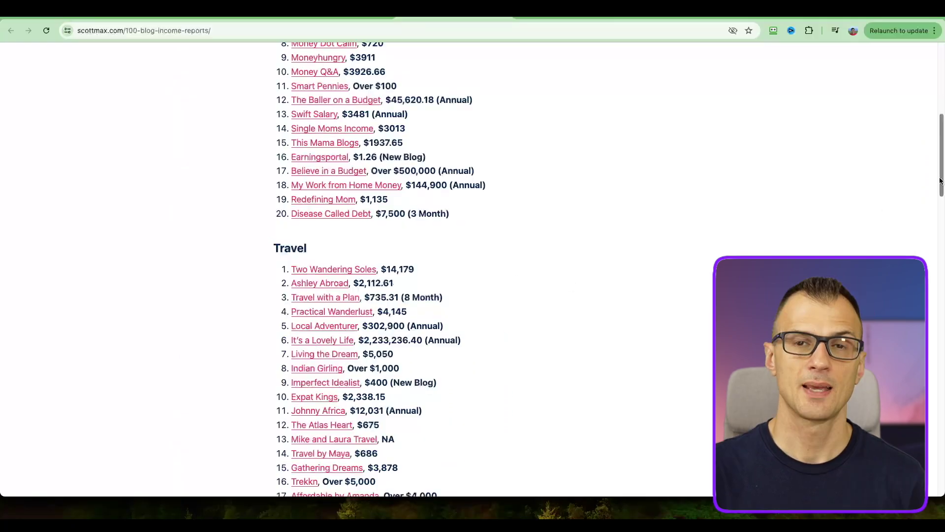
left_click_drag(940, 181, 935, 270)
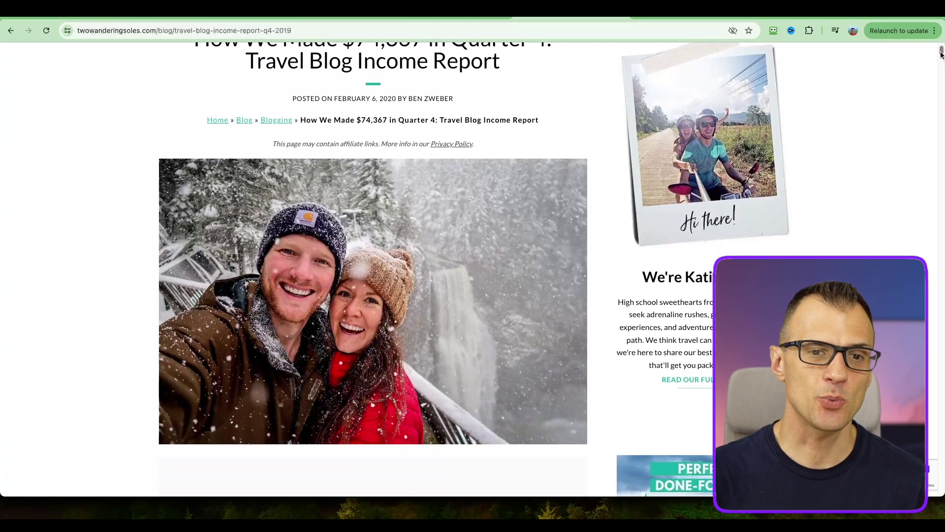
left_click_drag(941, 49, 941, 63)
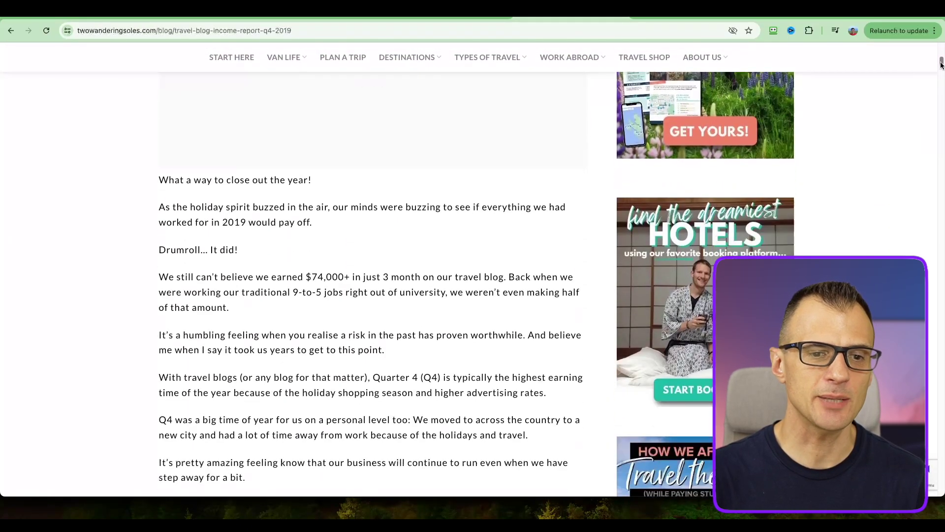
scroll(262, 254, "down", 3)
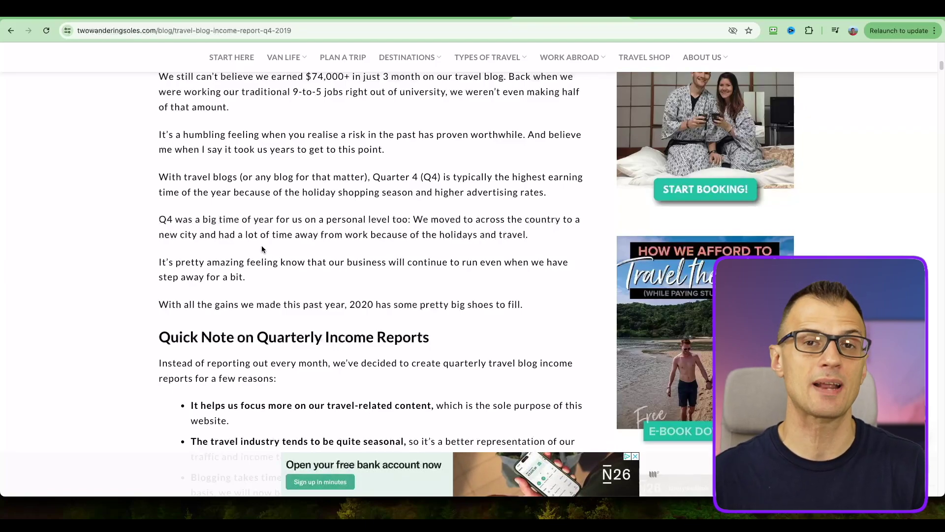
scroll(229, 197, "down", 2)
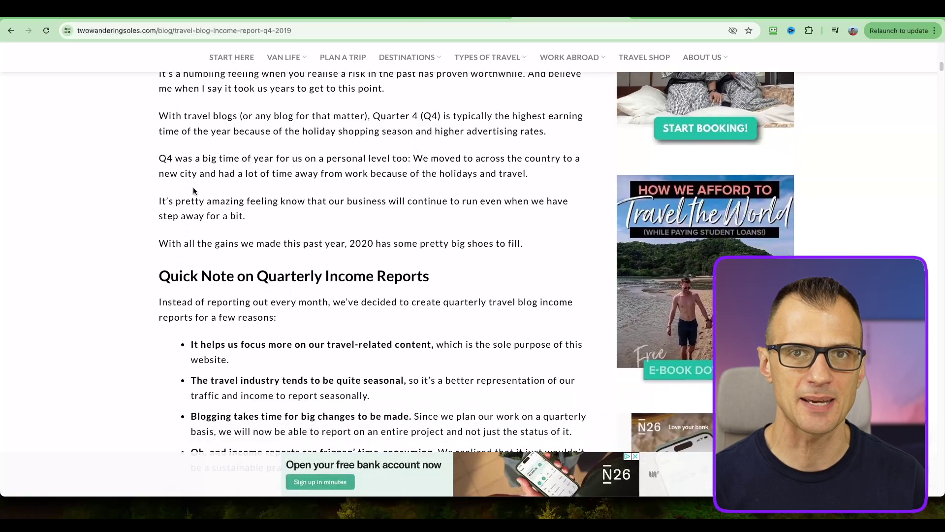
Step: Return to the Google results for blog income reports and look through further bloggers' reports
key("super+Left")
scroll(433, 246, "down", 3)
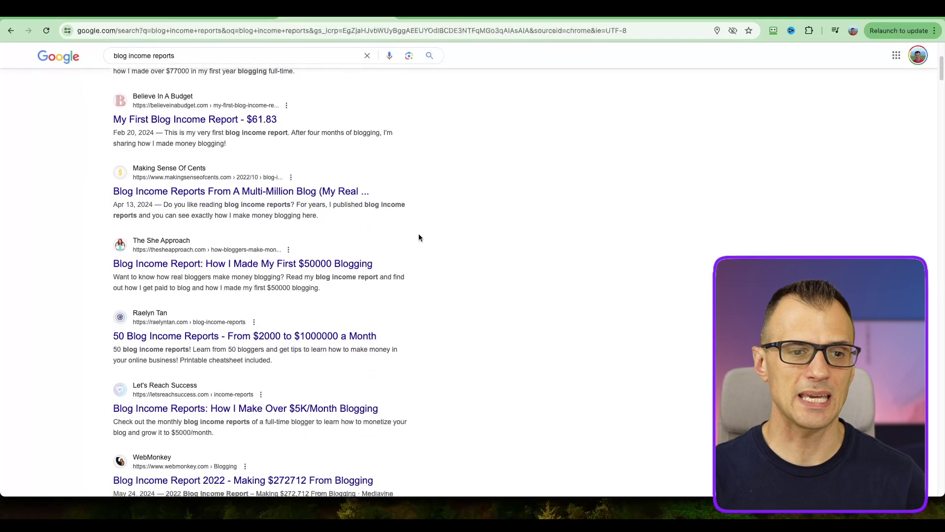
scroll(419, 237, "down", 2)
scroll(443, 266, "down", 2)
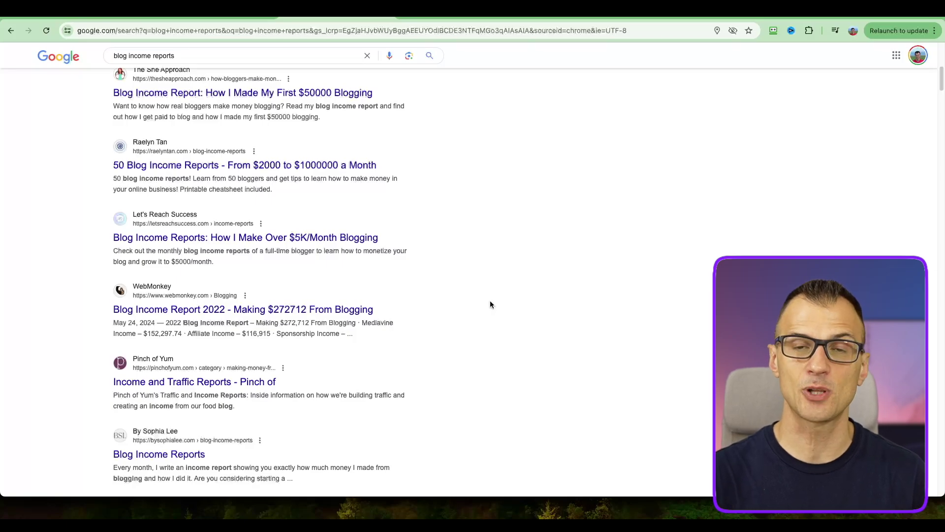
scroll(941, 95, "down", 3)
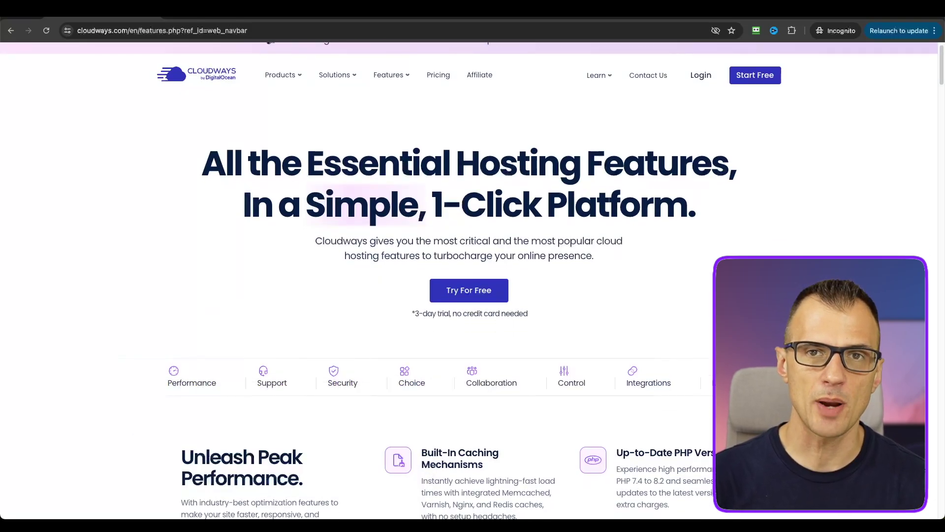
Step: Examine the Cloudways features page, covering the 3-day trial note, the performance features and the support options
scroll(468, 279, "down", 1)
scroll(625, 268, "down", 3)
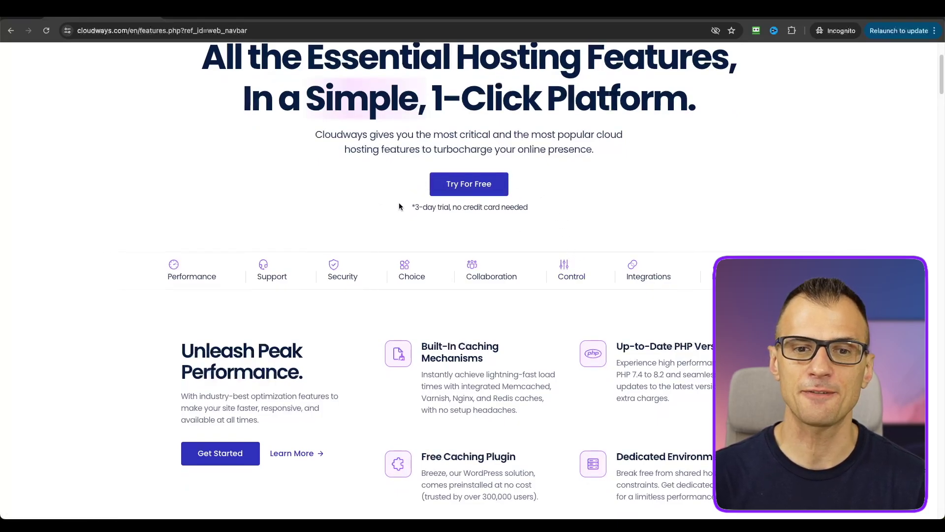
left_click_drag(406, 208, 507, 215)
left_click(604, 215)
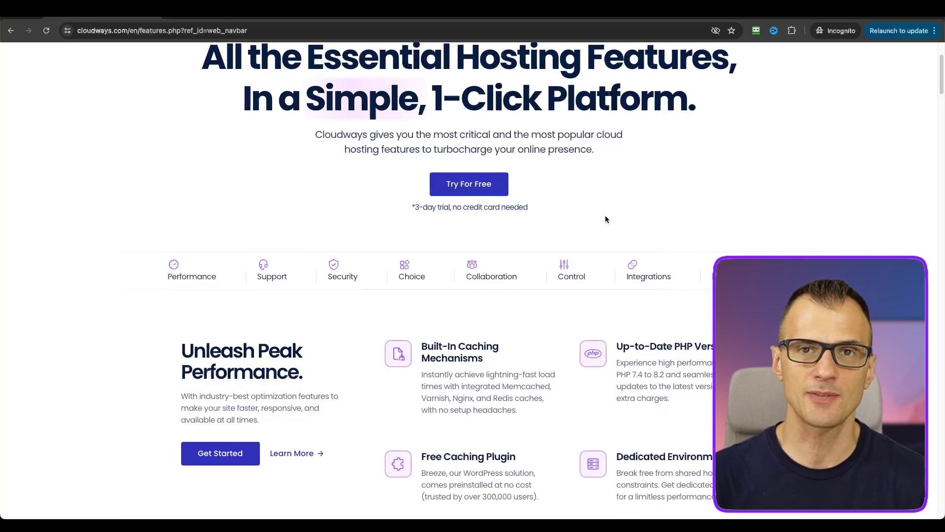
scroll(207, 251, "down", 4)
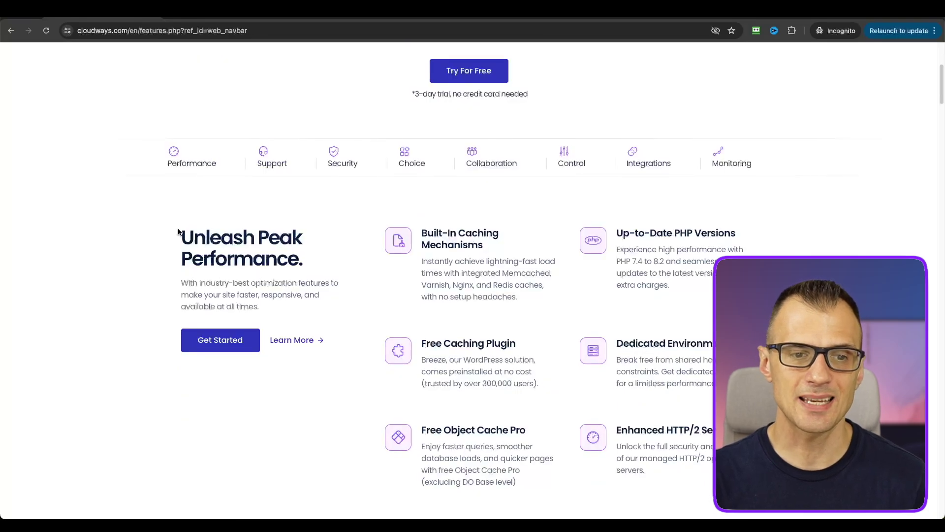
left_click_drag(179, 232, 304, 260)
scroll(943, 109, "down", 10)
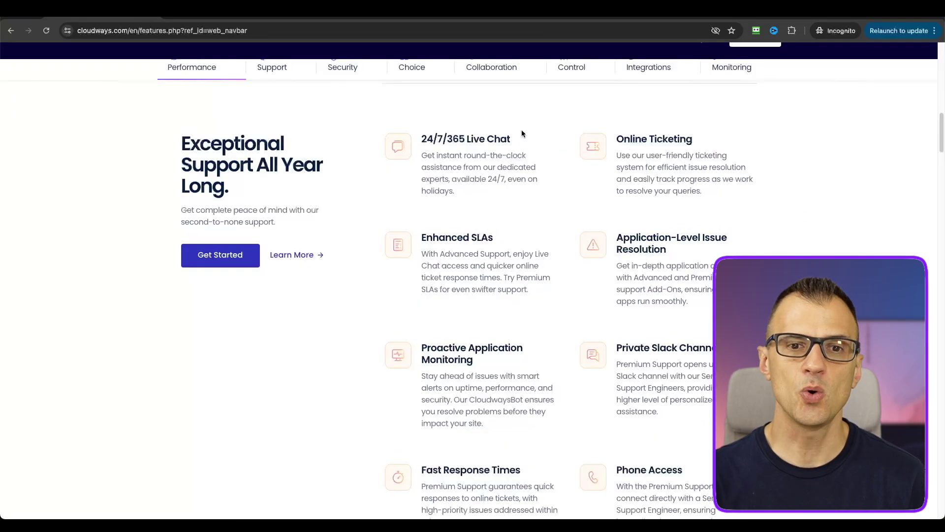
left_click_drag(421, 138, 449, 139)
left_click_drag(180, 135, 265, 199)
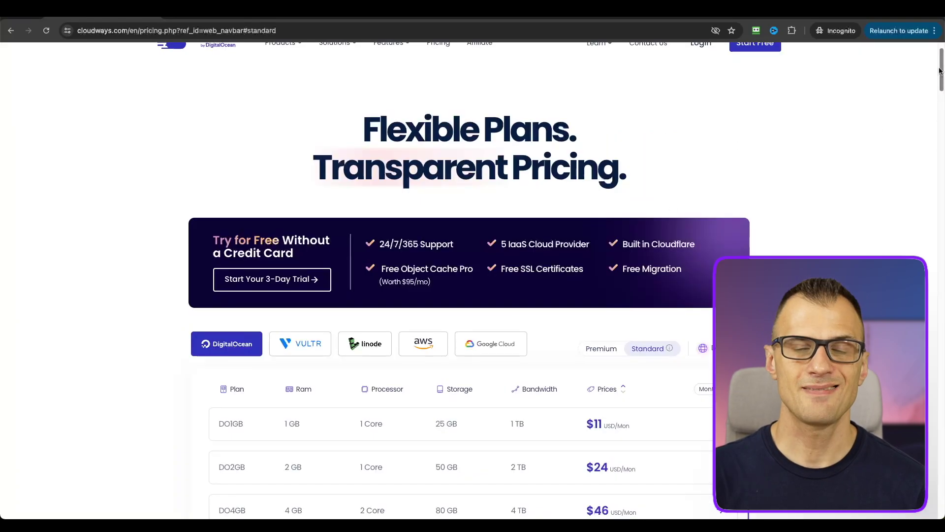
Step: Compare the monthly DigitalOcean standard plans on the Cloudways pricing page and choose the DO1GB plan at $11
scroll(940, 77, "down", 2)
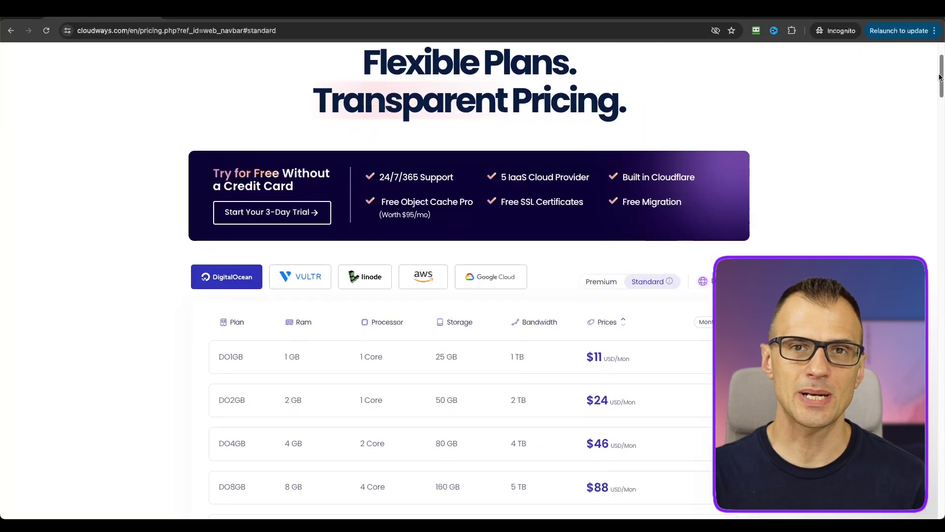
left_click_drag(941, 77, 940, 83)
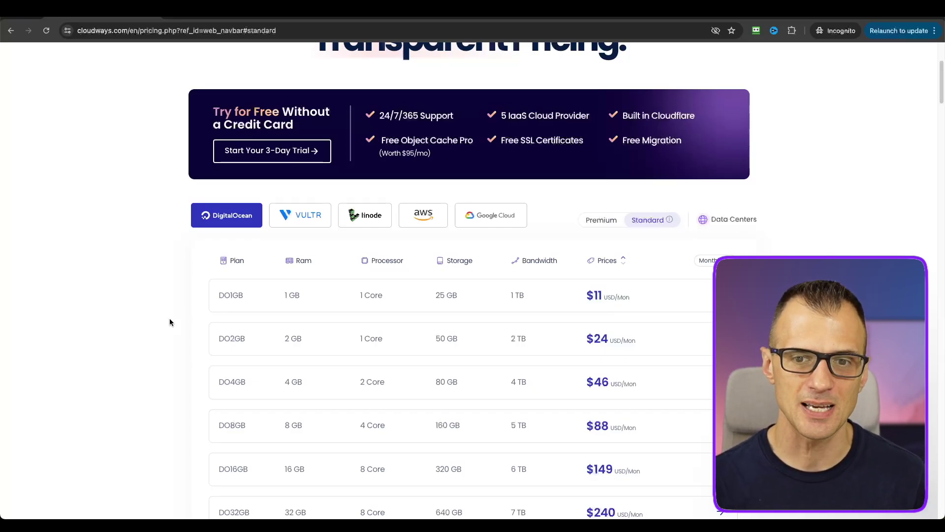
scroll(114, 286, "down", 3)
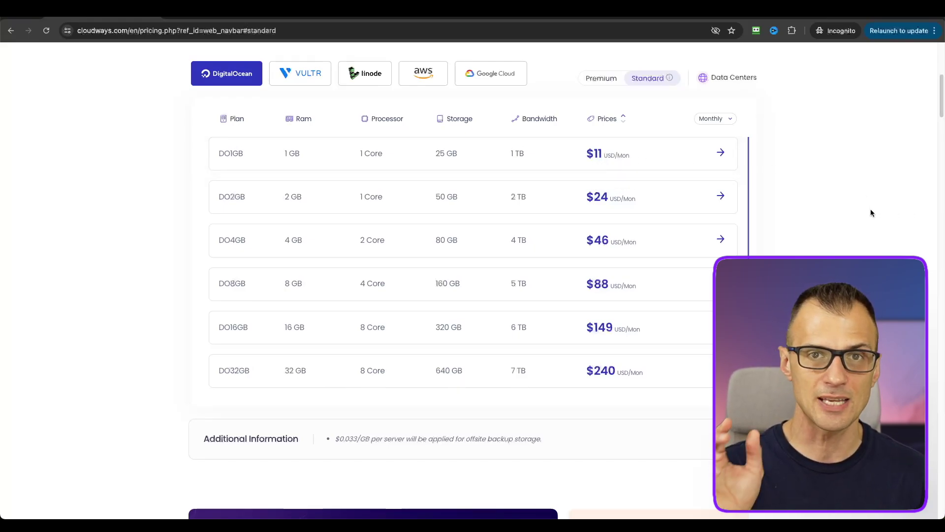
scroll(127, 268, "down", 1)
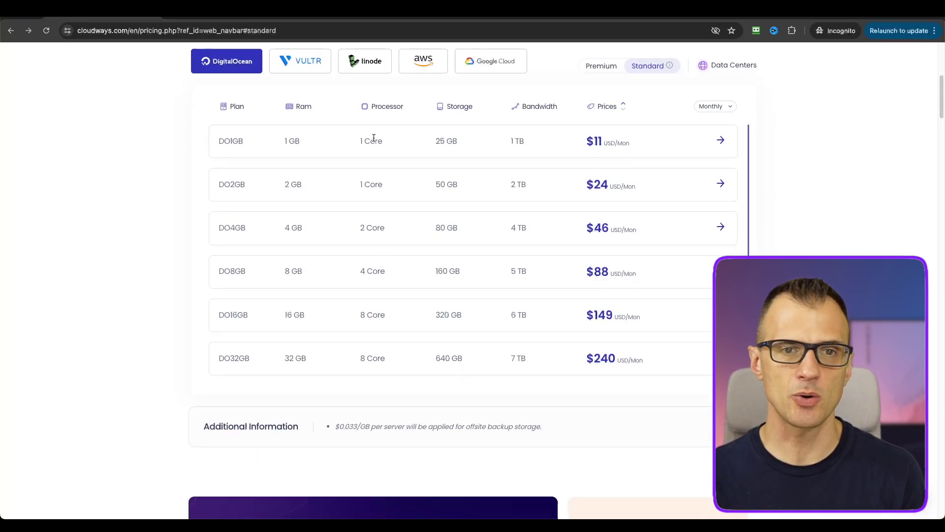
scroll(709, 167, "down", 1)
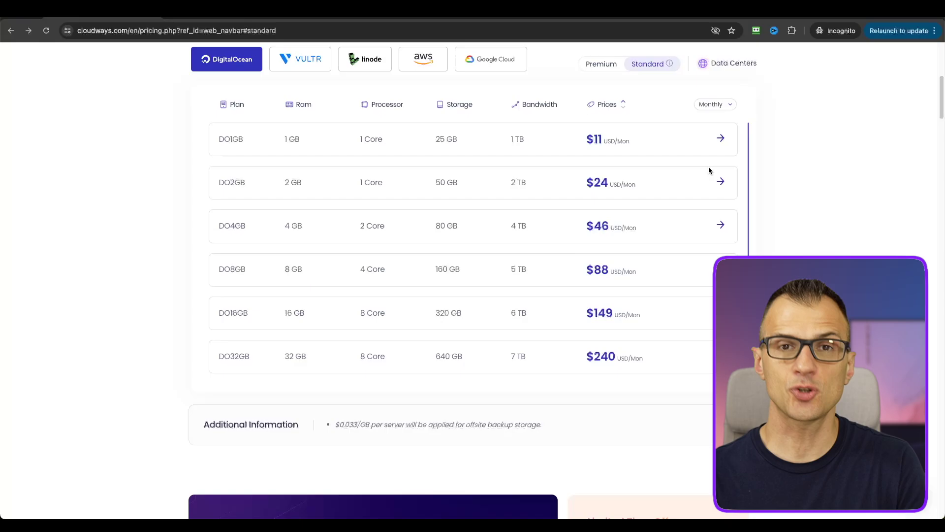
left_click(720, 138)
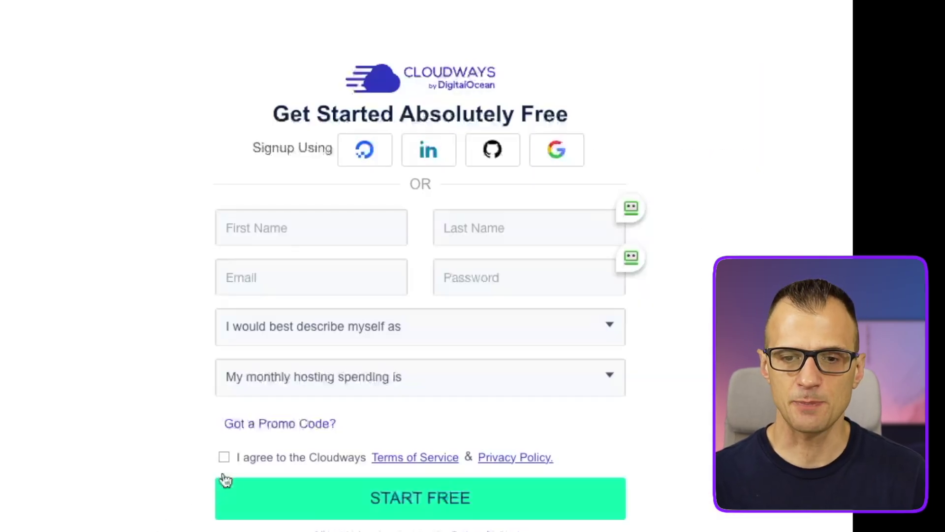
Step: Reveal the promo code entry in the Cloudways sign-up form and enter the code CB25
left_click(651, 347)
left_click(407, 424)
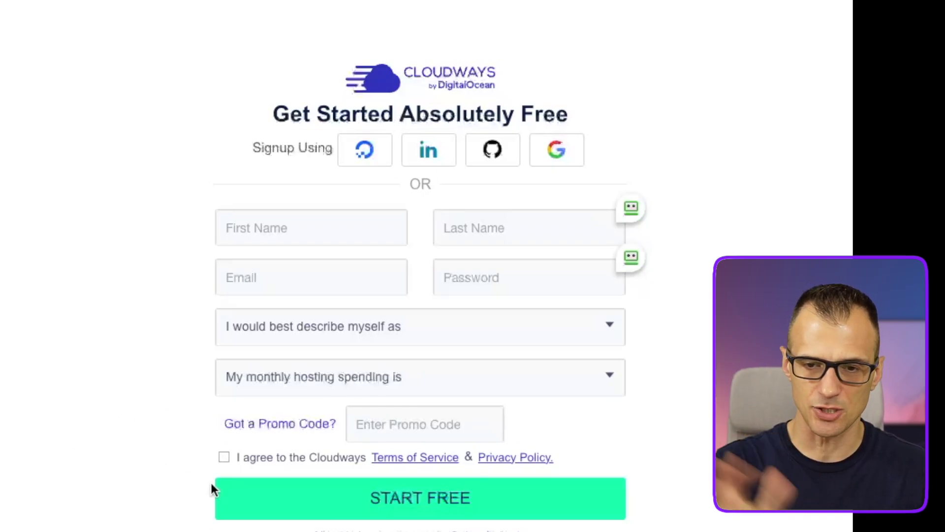
type("CB25")
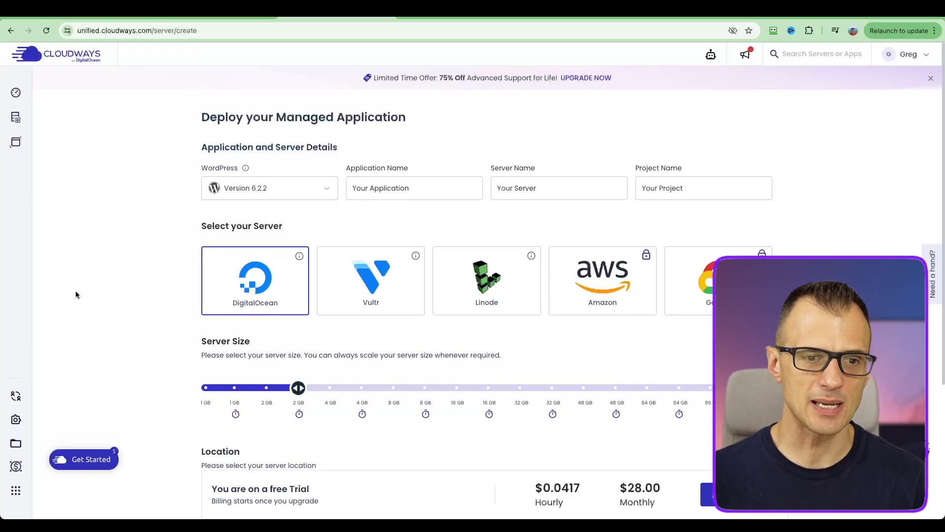
Step: Set the DigitalOcean server size to the smallest 1 GB option and open the server location choices
scroll(136, 256, "down", 3)
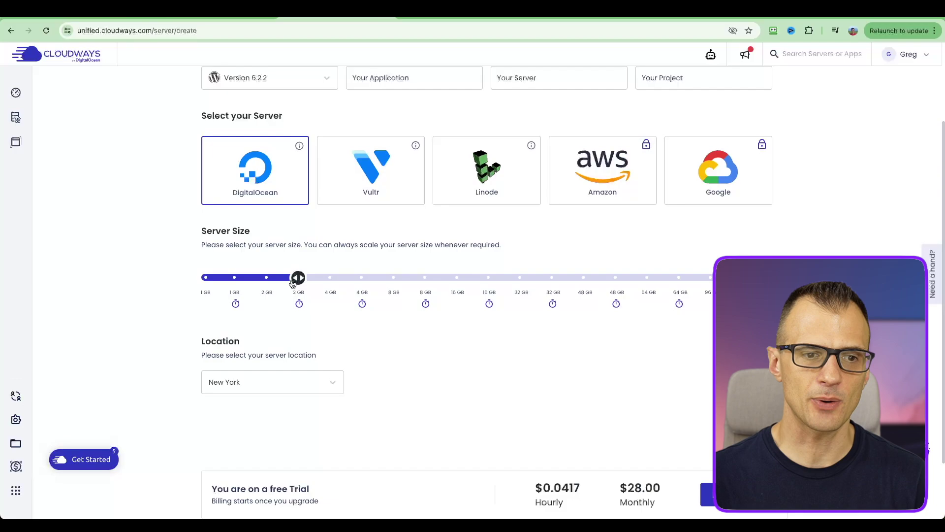
left_click_drag(292, 281, 214, 288)
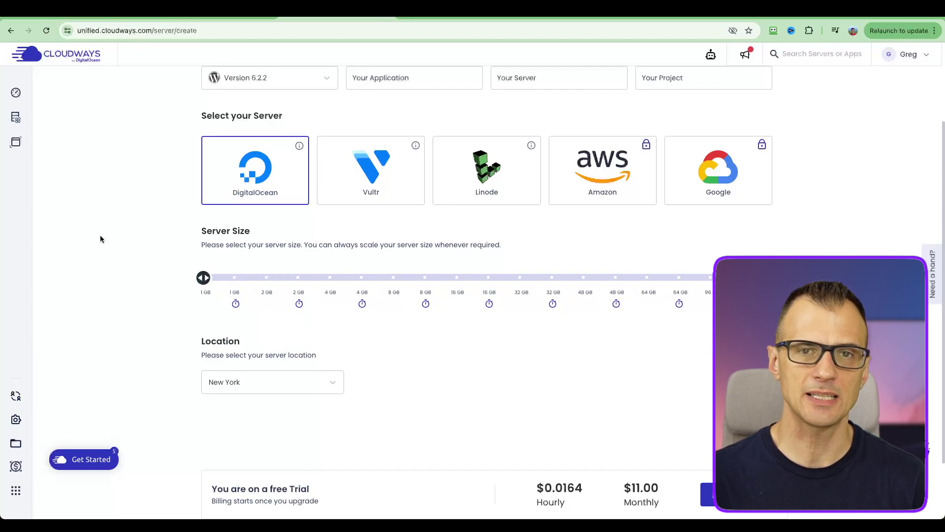
scroll(110, 290, "down", 1)
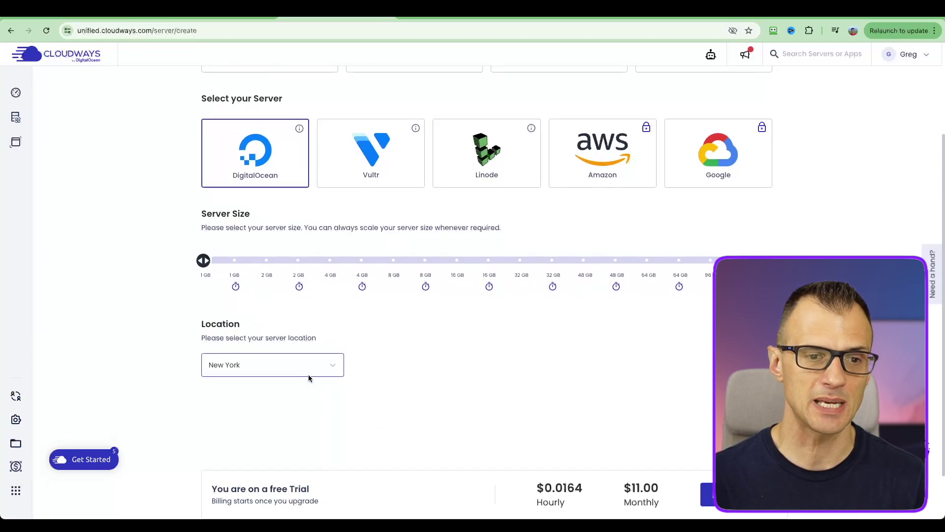
left_click(251, 368)
left_click(251, 367)
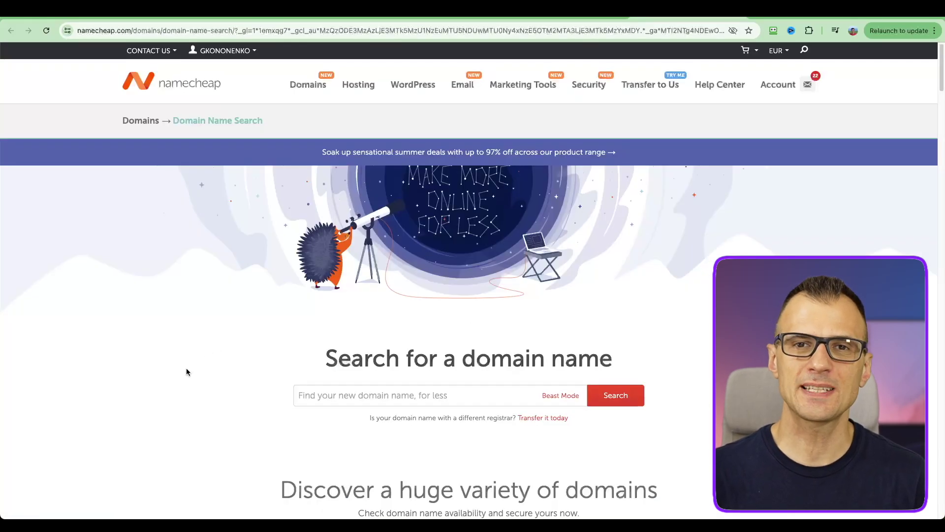
Step: Search Namecheap for the domain name slowtravelpro and browse the offered extensions and their prices
scroll(187, 369, "down", 3)
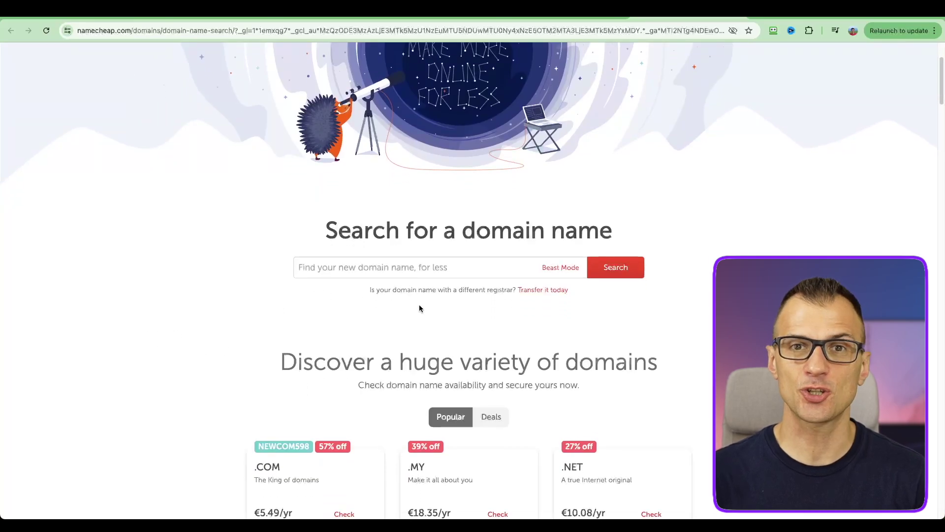
scroll(268, 259, "down", 2)
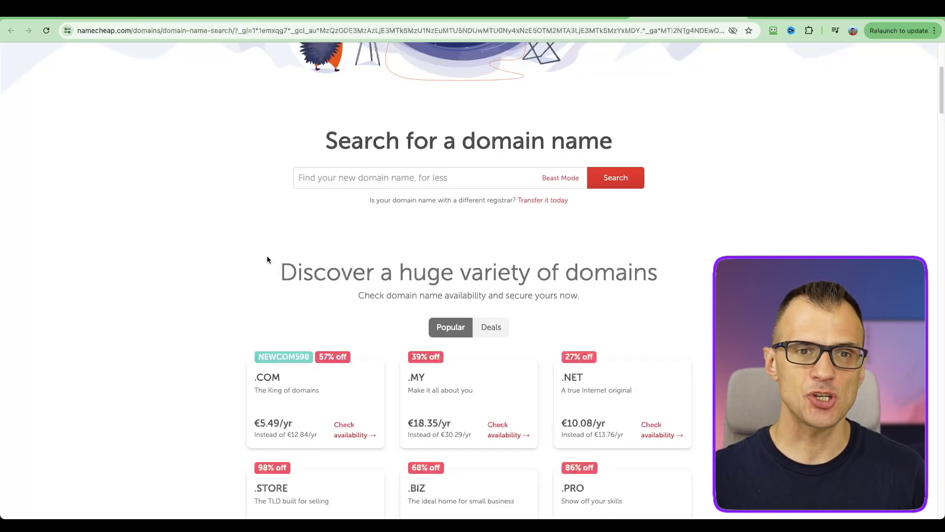
left_click(325, 175)
type("slowtravelpro")
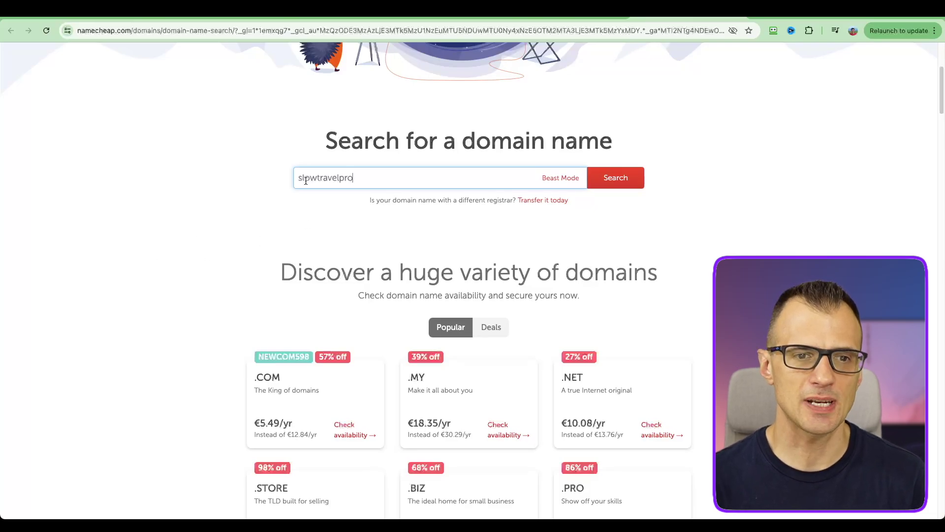
left_click(615, 177)
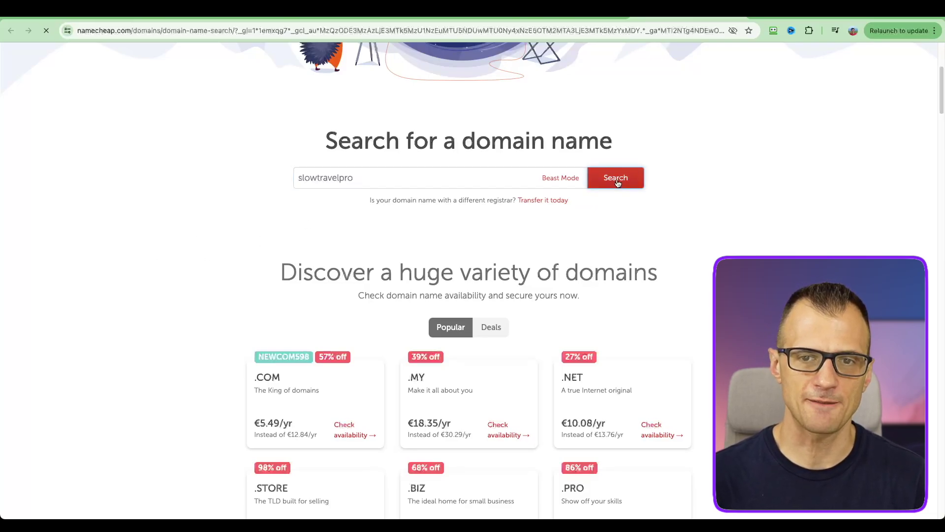
scroll(939, 124, "down", 3)
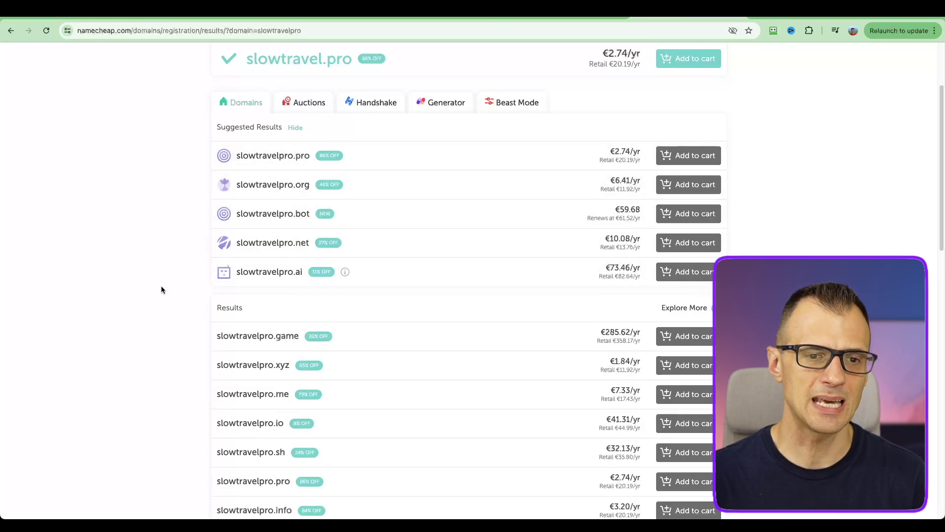
scroll(163, 288, "down", 5)
scroll(261, 340, "down", 3)
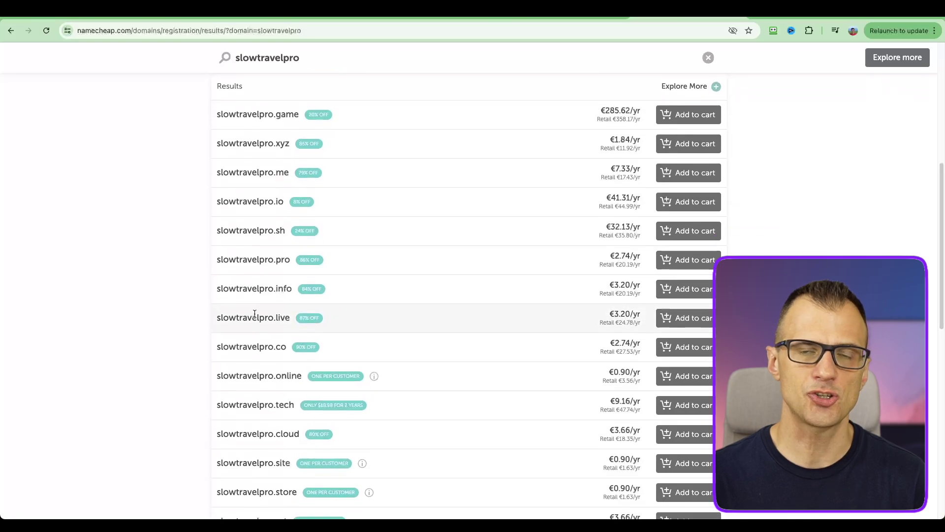
Step: Search Namecheap for slowtravelpro.com to check whether that domain is available
scroll(246, 354, "up", 6)
scroll(172, 360, "up", 3)
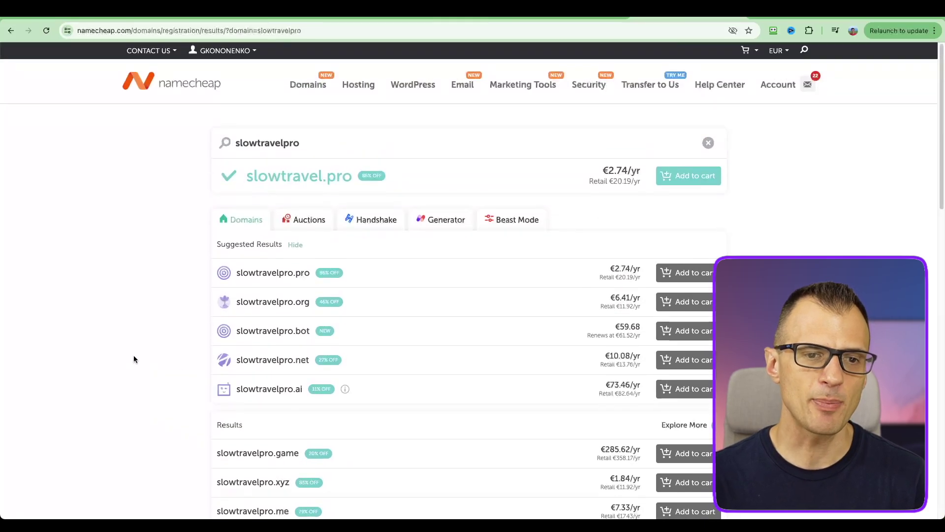
left_click(318, 143)
type(".com")
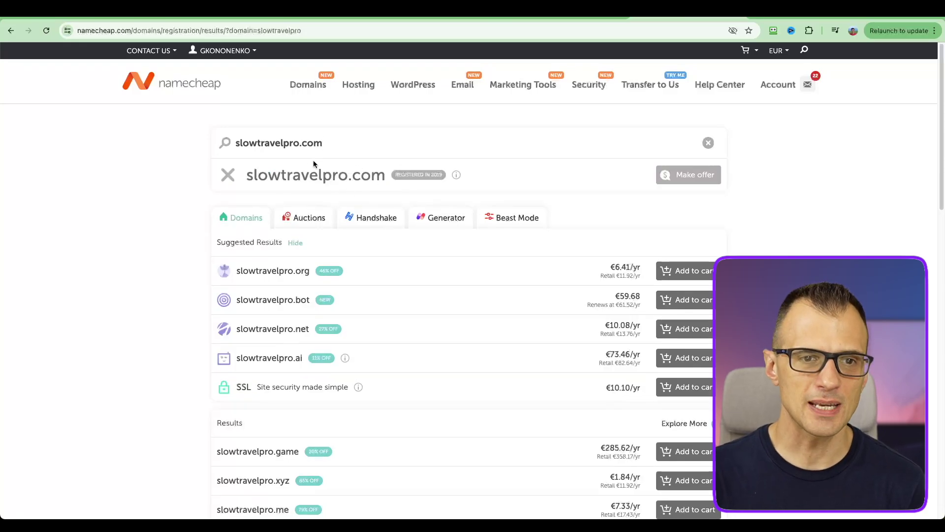
Step: Change the searched domain to slowtravelpros.com and copy the domain name from the search result
key("Left")
key("Left")
key("Left")
key("Left")
type("s")
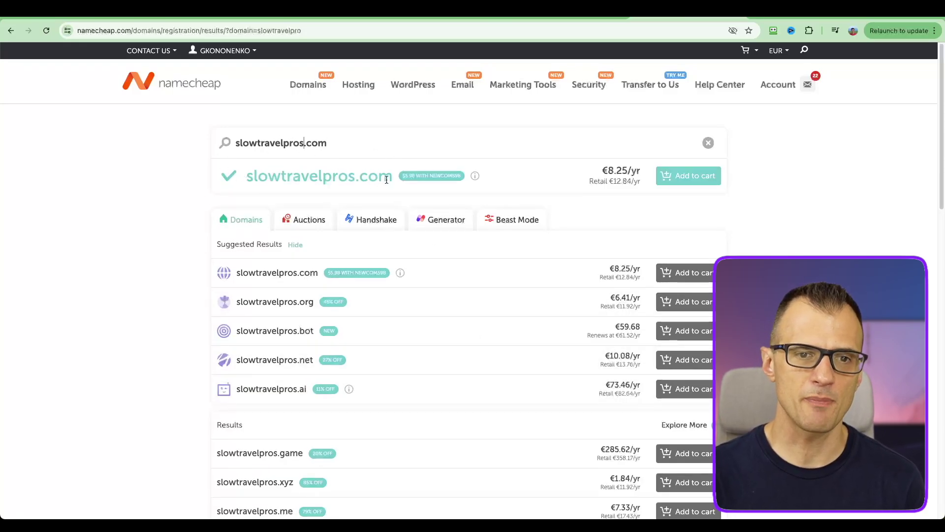
left_click_drag(391, 180, 243, 181)
key("super+c")
left_click(226, 180)
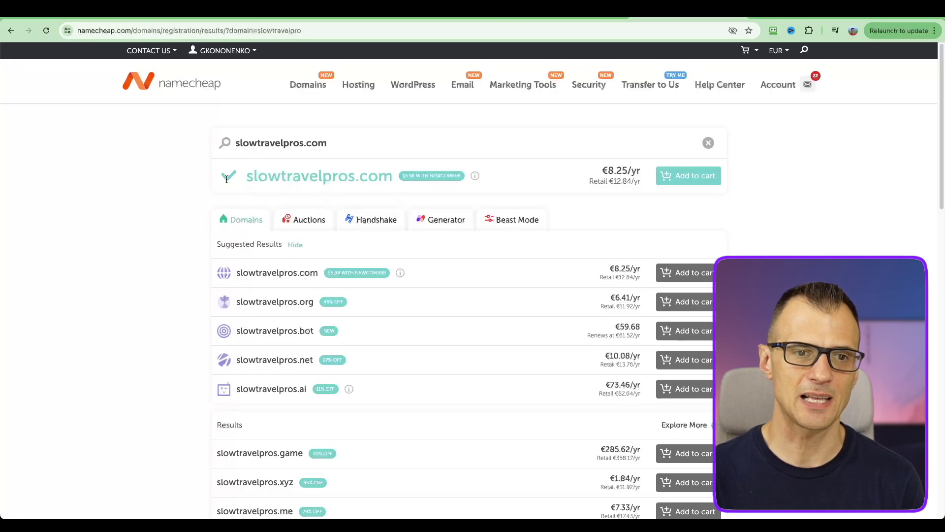
Step: Browse the other extensions and prices offered for slowtravelpros
scroll(286, 374, "down", 5)
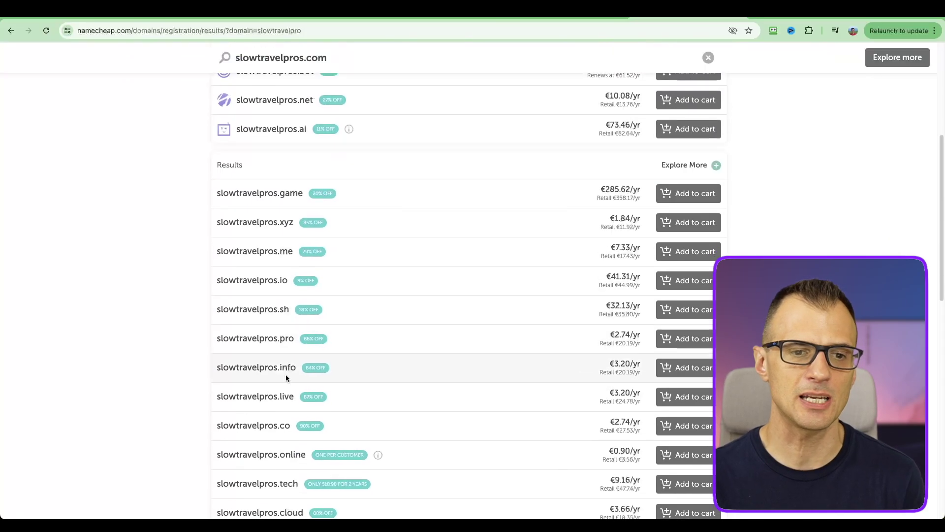
scroll(286, 355, "down", 4)
scroll(286, 231, "down", 5)
scroll(297, 333, "up", 15)
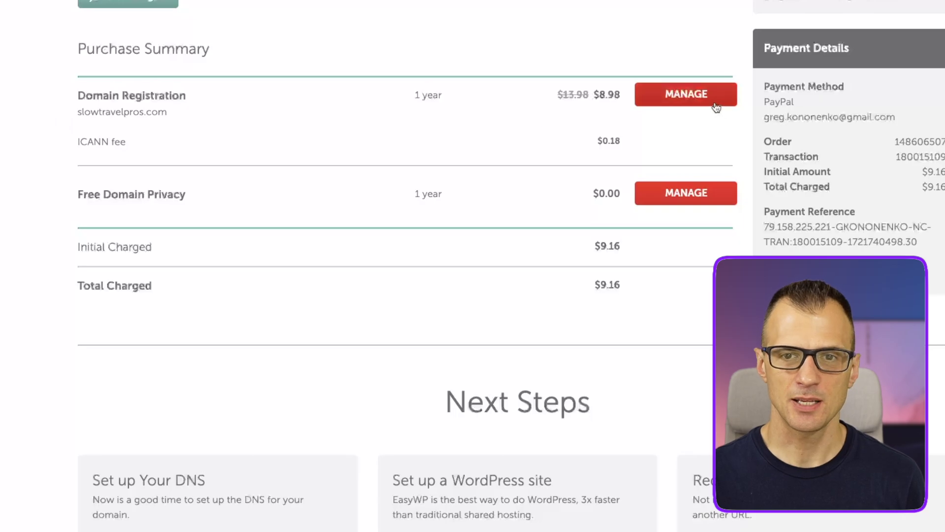
Step: Open the management page of the purchased slowtravelpros.com domain registration from the purchase summary
left_click(682, 98)
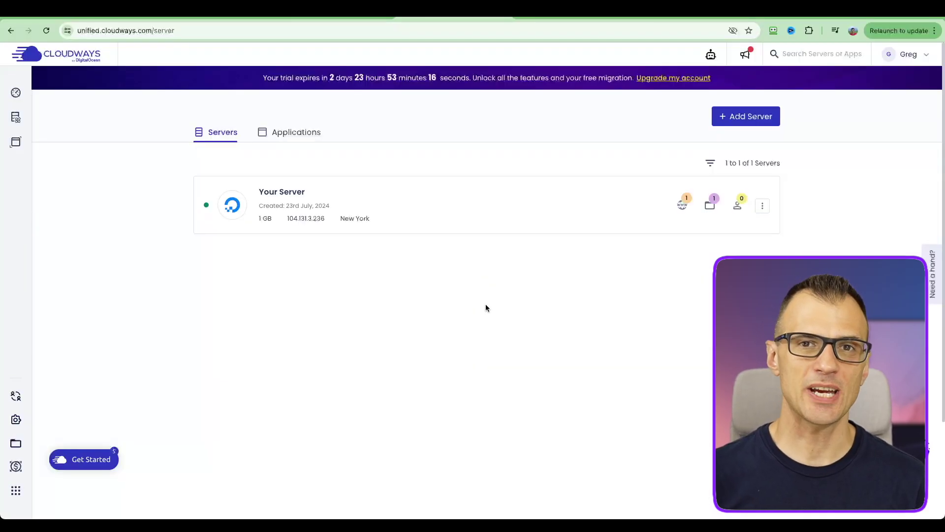
Step: Look through the Cloudways server's master credentials, services, and settings and packages, and return to the server list
left_click(275, 195)
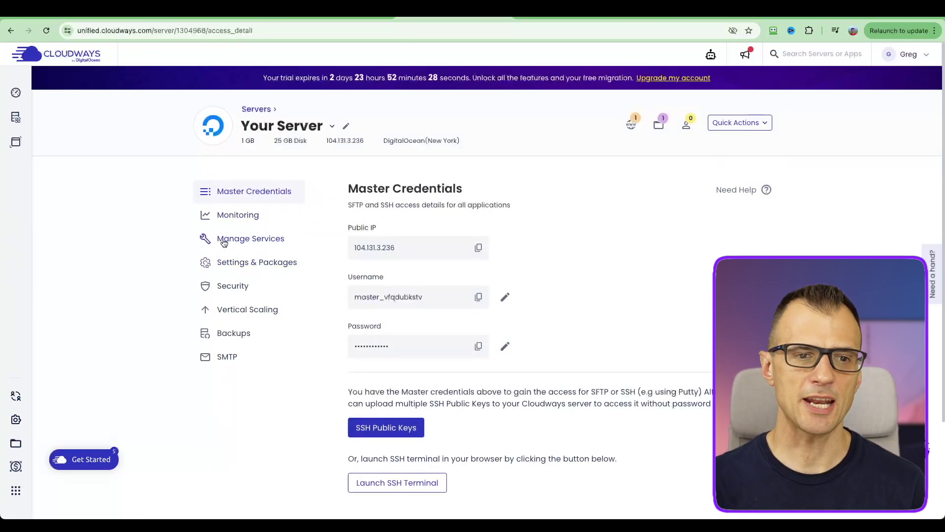
left_click(258, 245)
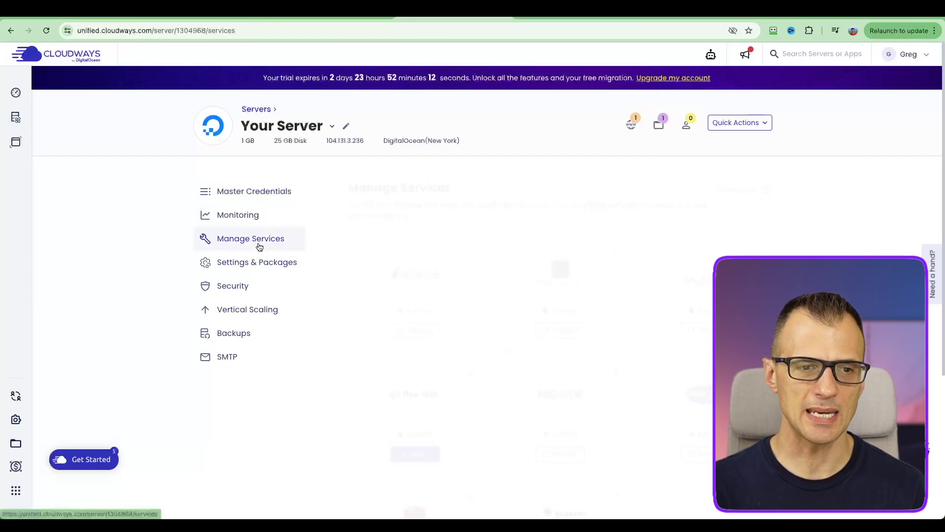
left_click(283, 267)
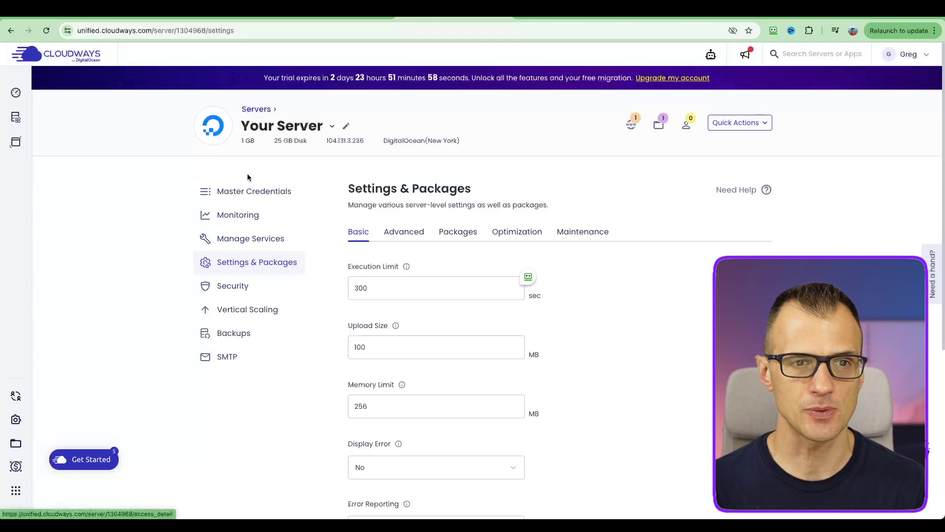
left_click(256, 111)
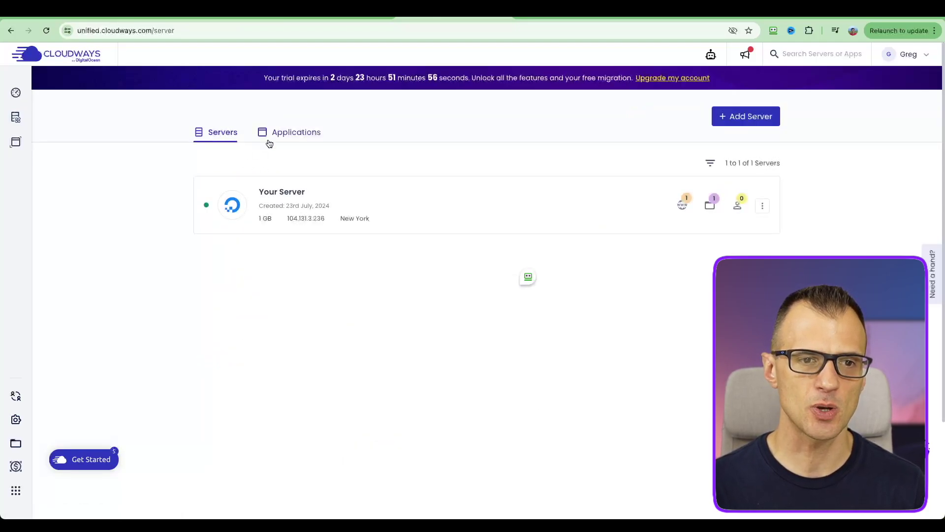
Step: Open the domain management page of the WordPress application hosted on the Cloudways server
left_click(298, 132)
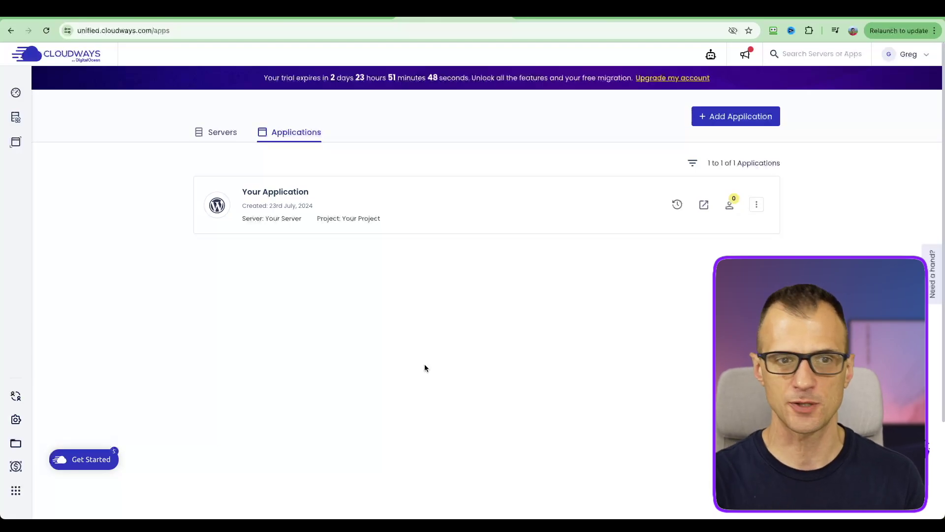
left_click(258, 193)
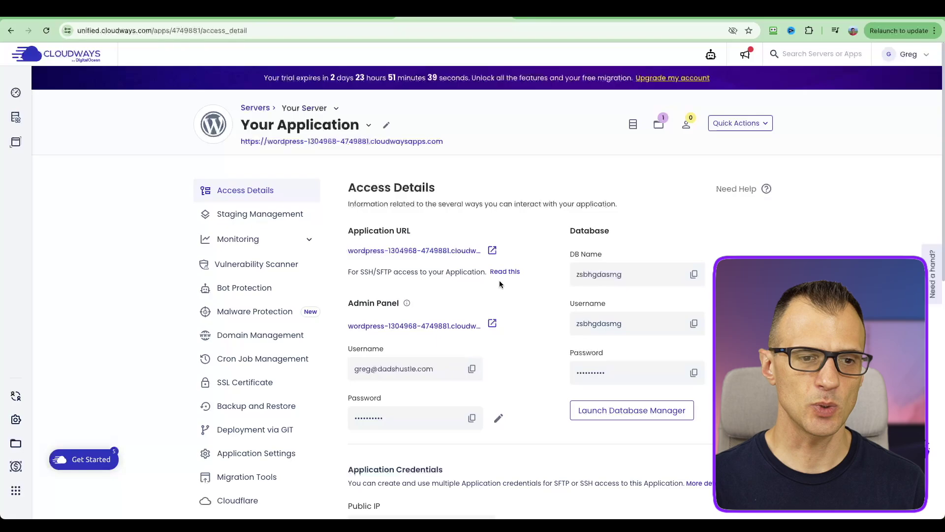
left_click(266, 339)
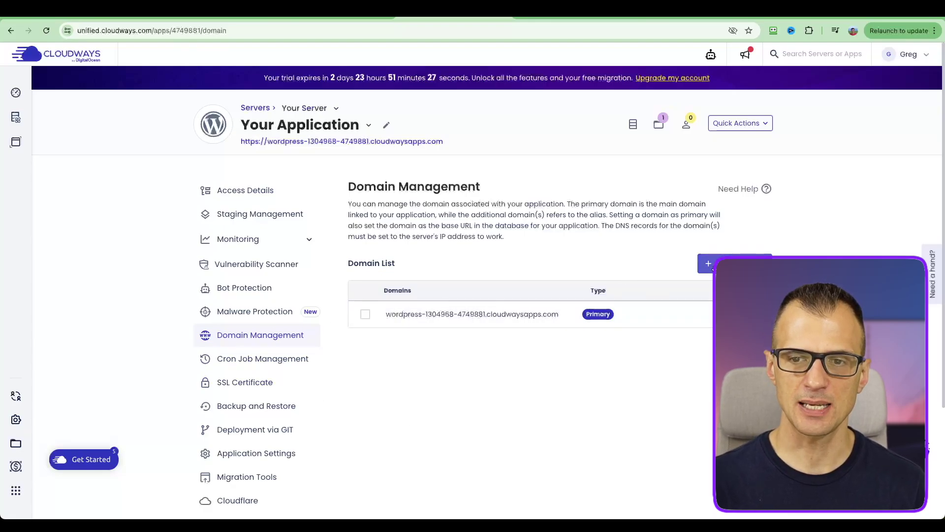
left_click(713, 268)
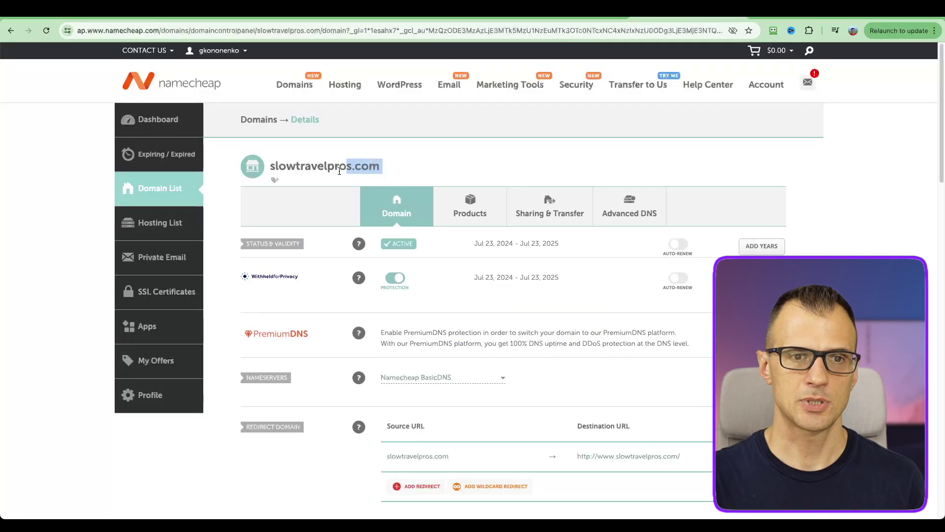
left_click_drag(340, 167, 275, 169)
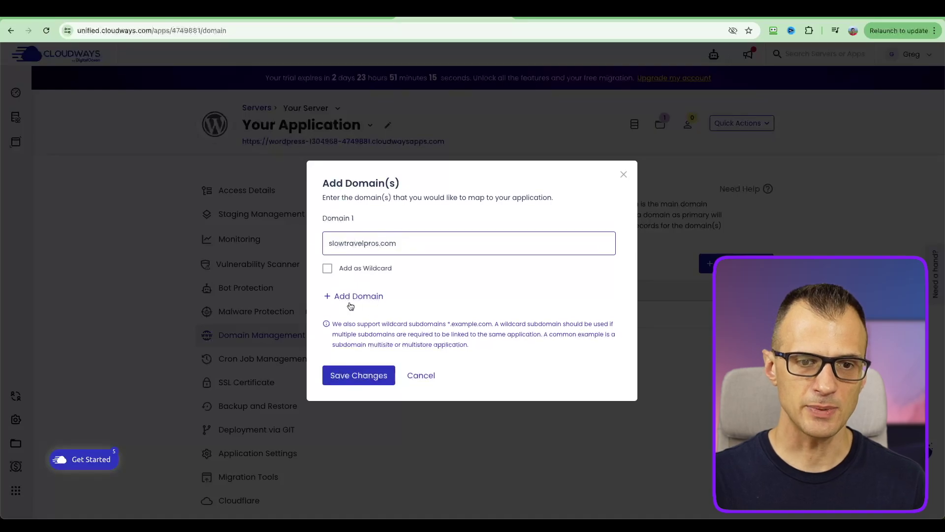
left_click(350, 298)
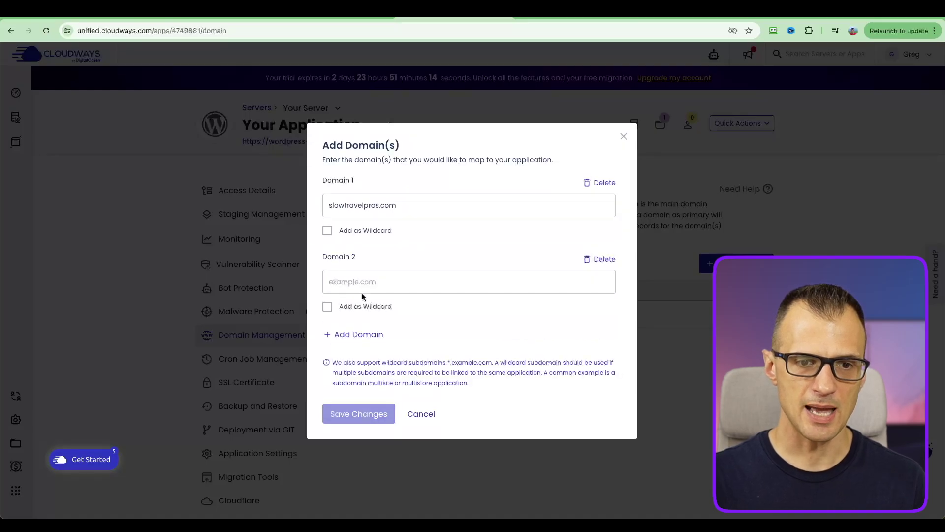
left_click(395, 281)
type("www.")
key("super+v")
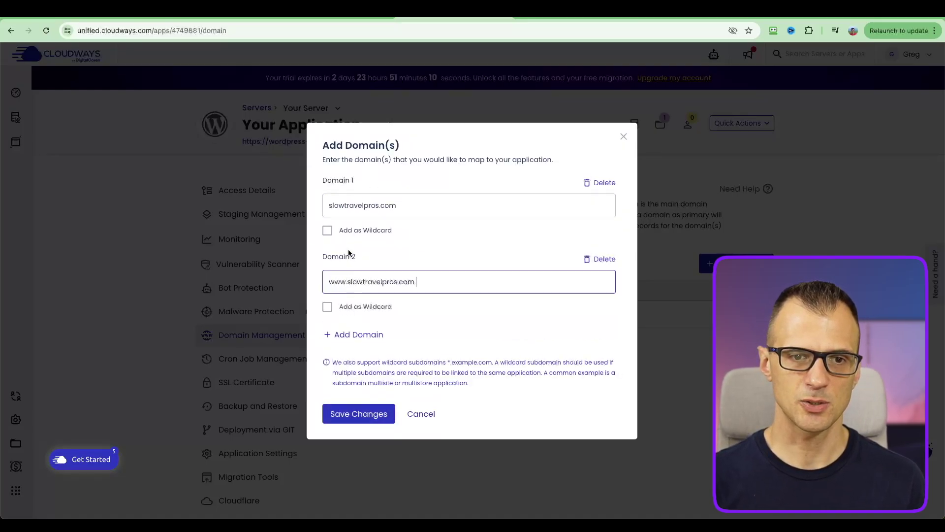
left_click(350, 416)
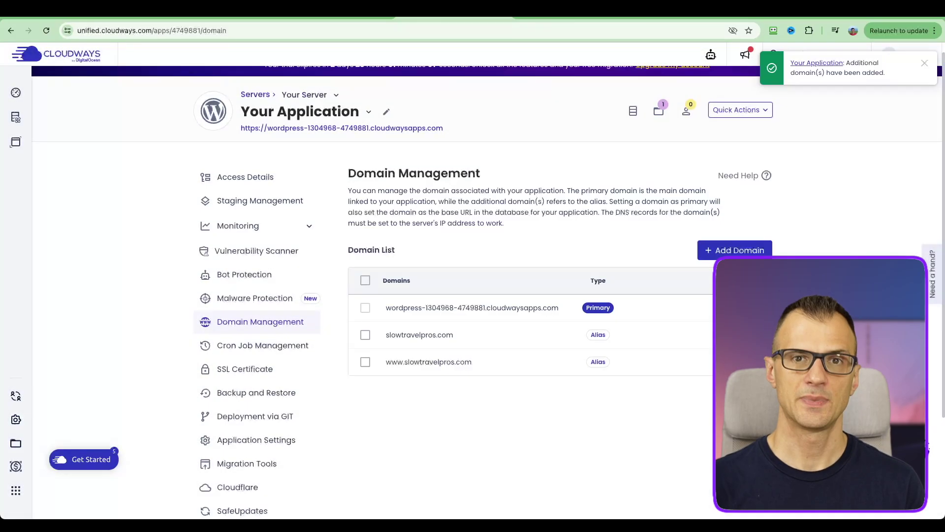
Step: Make slowtravelpros.com the primary domain of the WordPress application
scroll(396, 264, "down", 2)
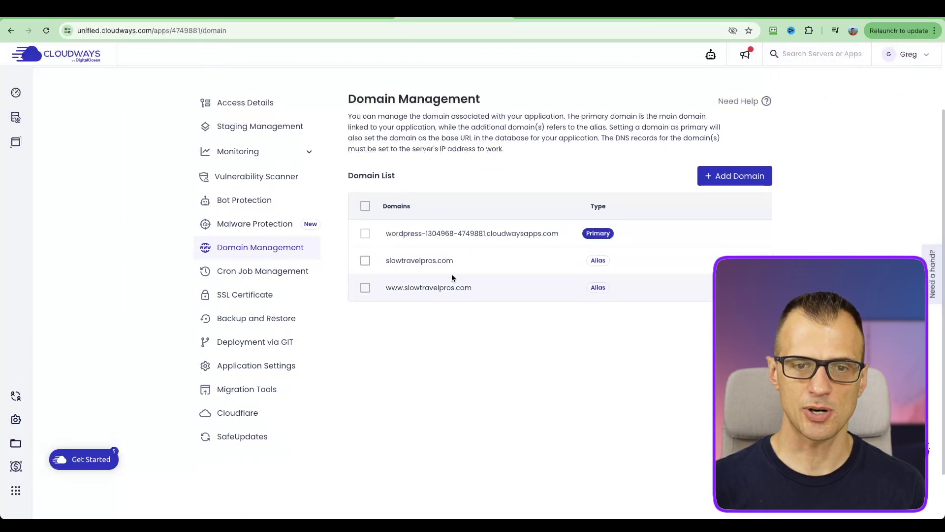
left_click(758, 260)
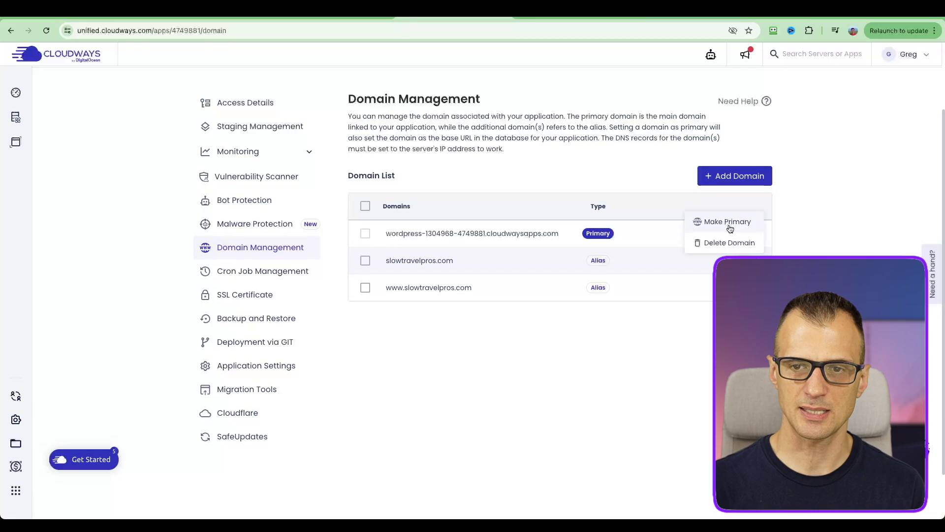
left_click(728, 223)
left_click(358, 328)
scroll(533, 157, "down", 2)
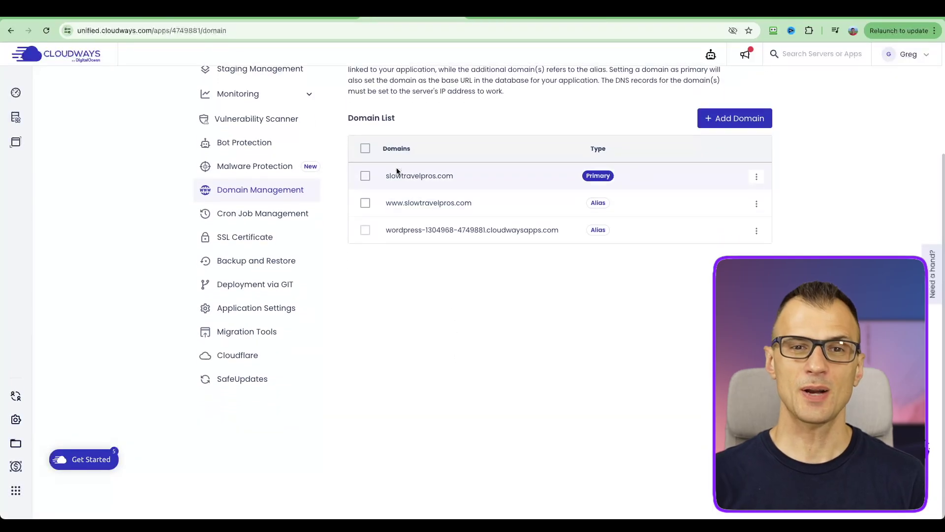
Step: Switch to Namecheap, open the advanced DNS settings of slowtravelpros.com and delete the parking page's www CNAME record
left_click(601, 17)
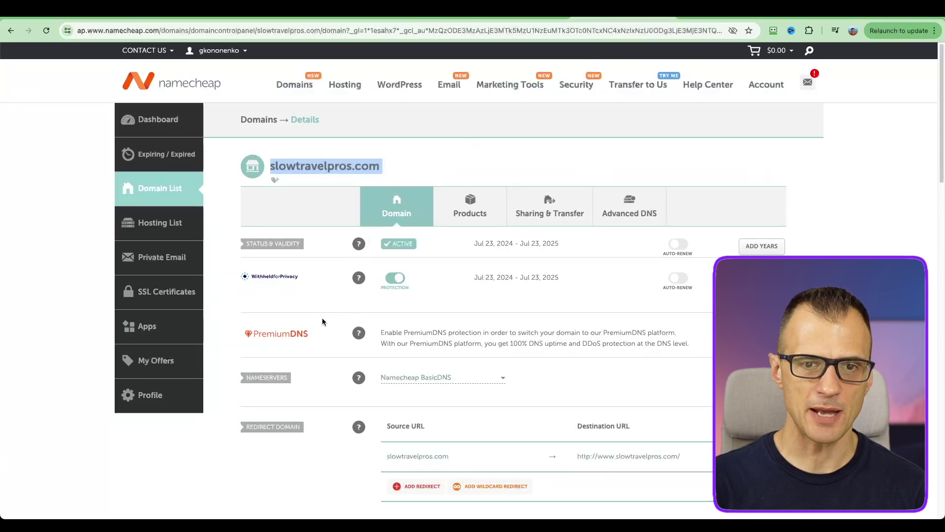
scroll(409, 291, "down", 5)
scroll(409, 293, "up", 5)
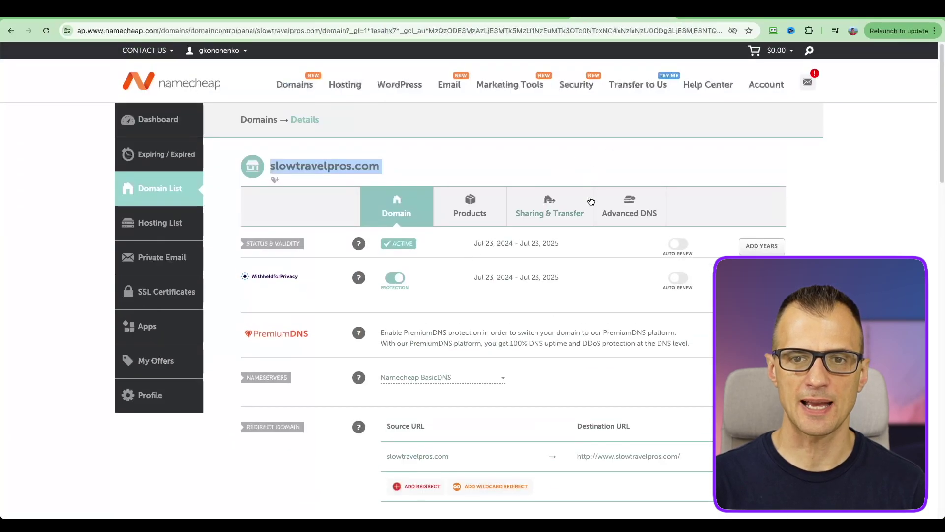
left_click(636, 209)
scroll(650, 256, "down", 3)
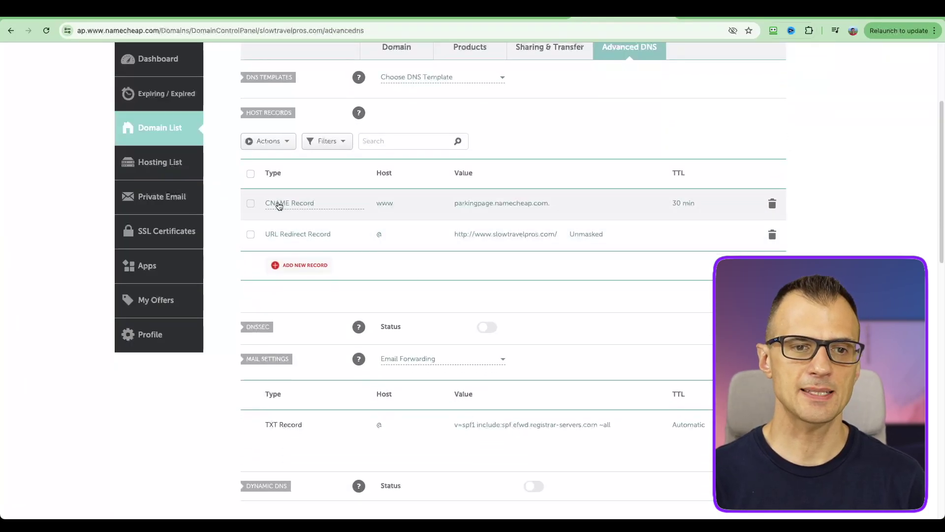
left_click(772, 205)
left_click(723, 247)
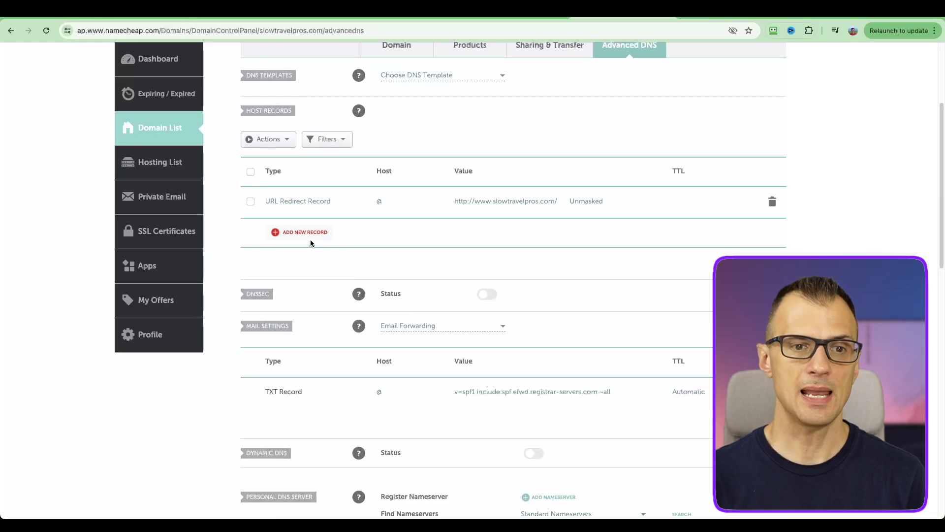
Step: Add and save a CNAME host record with host www, target slowtravelpros.com and automatic TTL
left_click(310, 240)
scroll(289, 263, "down", 1)
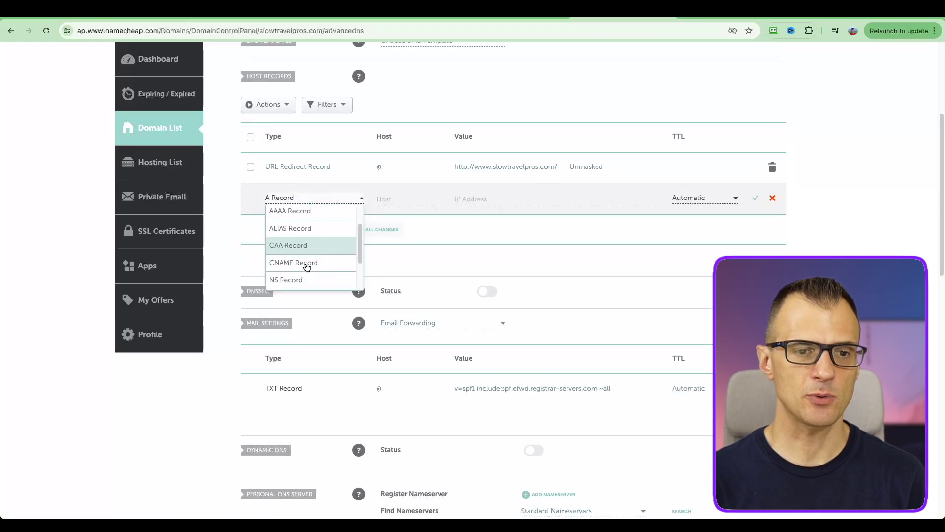
left_click(291, 265)
left_click(406, 200)
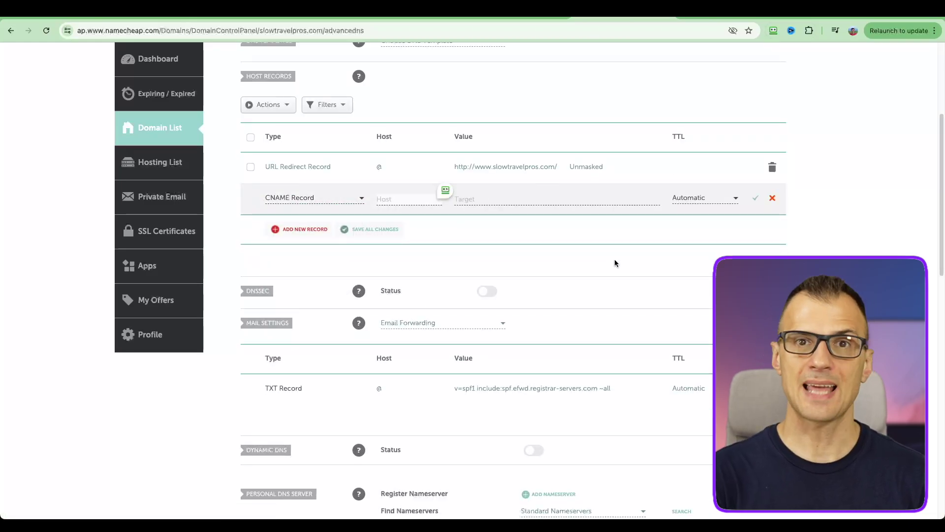
type("www")
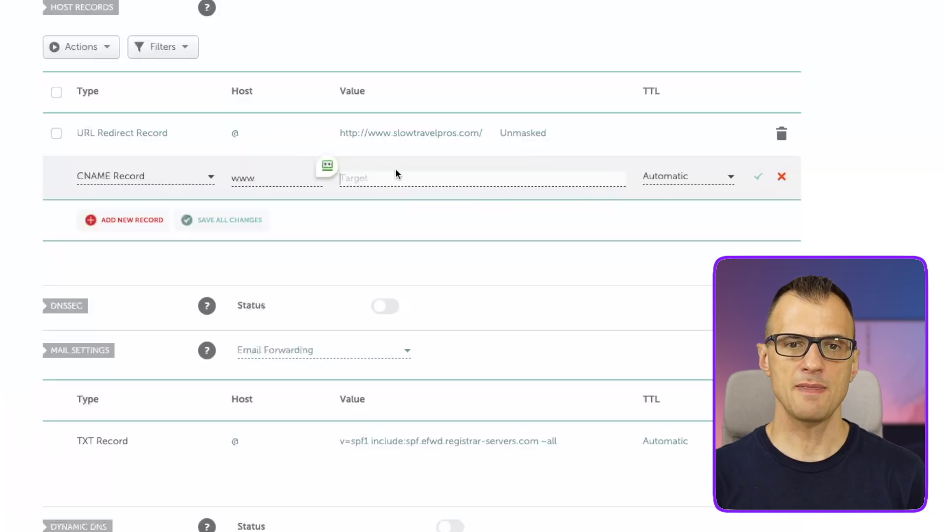
left_click(494, 199)
type("slowtravelpros.com")
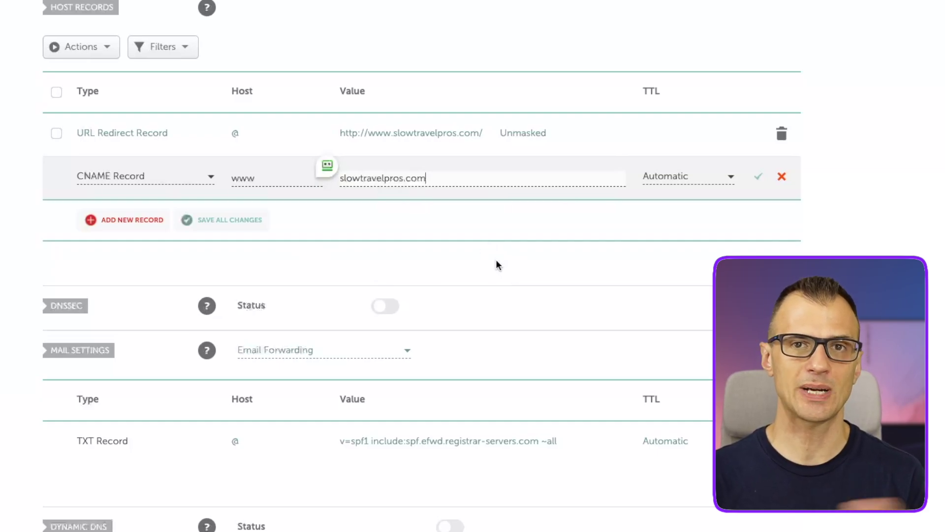
left_click(758, 178)
left_click(759, 177)
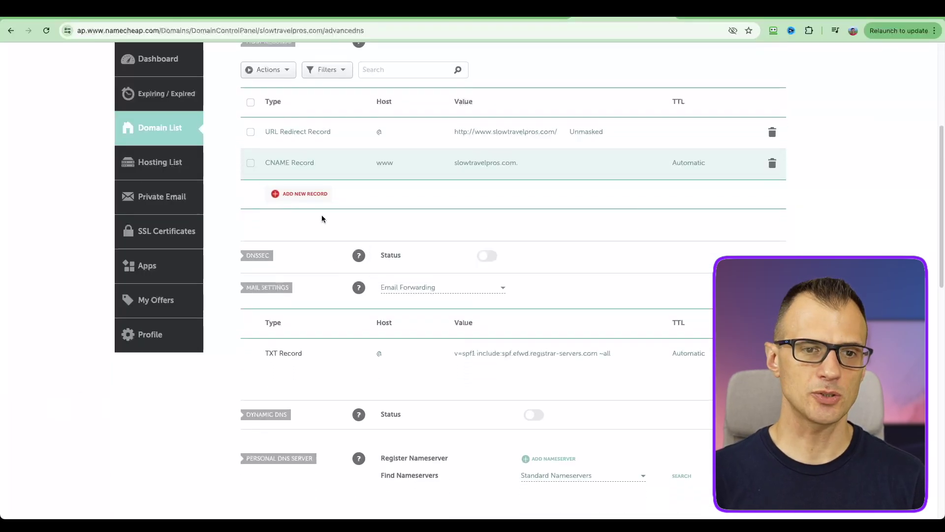
Step: Add a new A record to the domain's host records and set its host to @
left_click(306, 194)
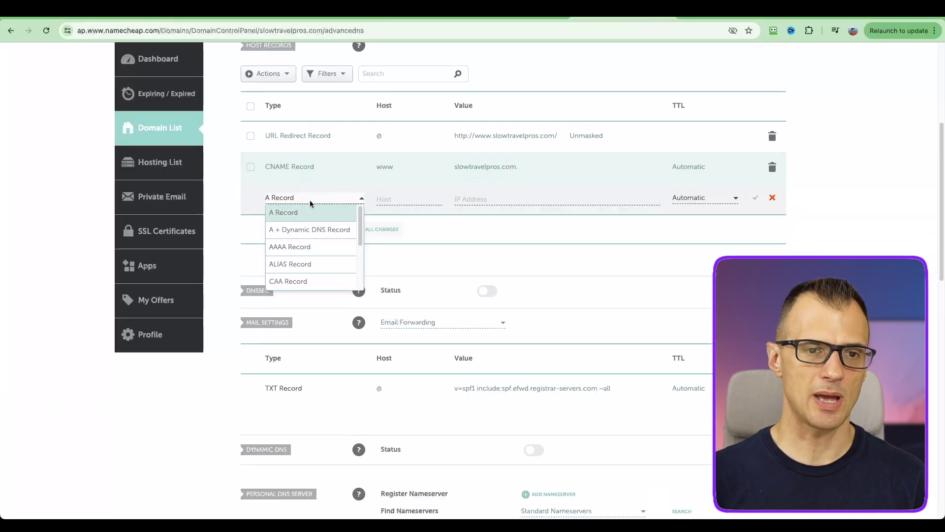
left_click(288, 217)
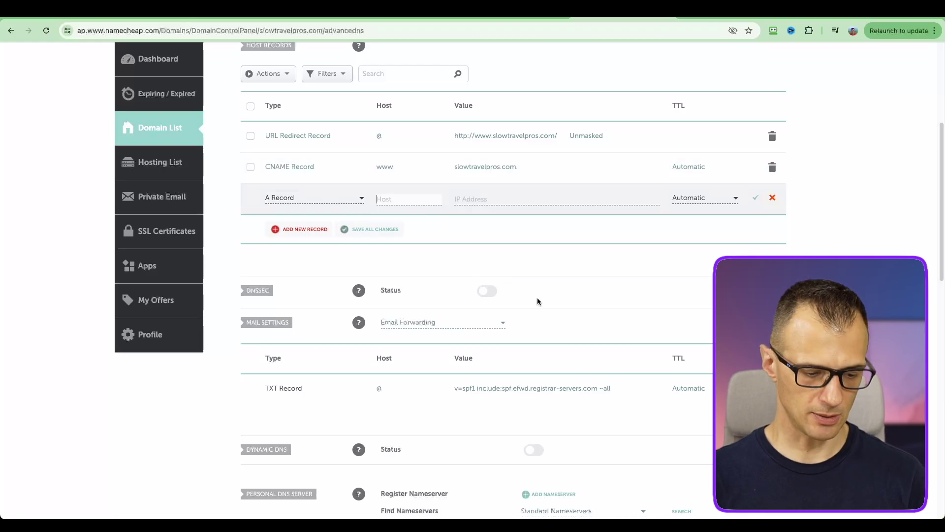
left_click(398, 200)
type("@")
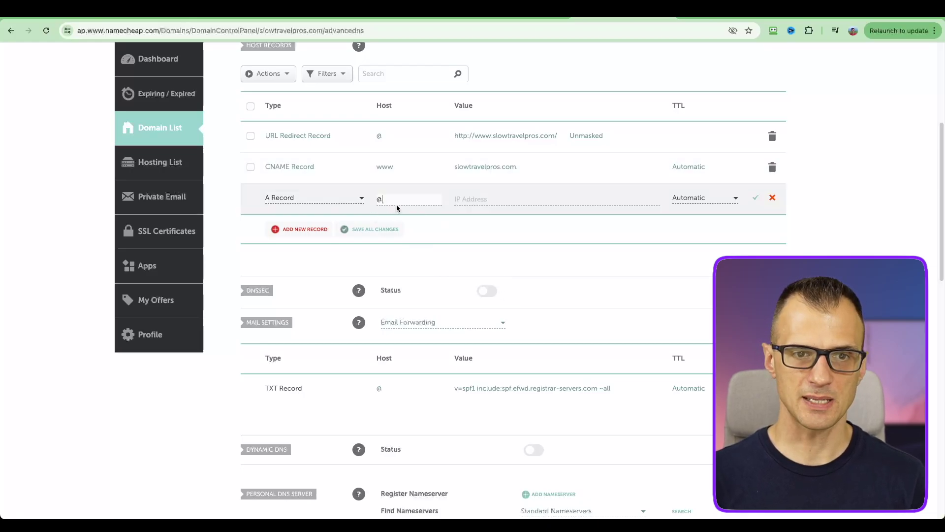
left_click(492, 201)
Step: Switch to Cloudways, open the application's access details and copy the server's public IP
left_click(409, 20)
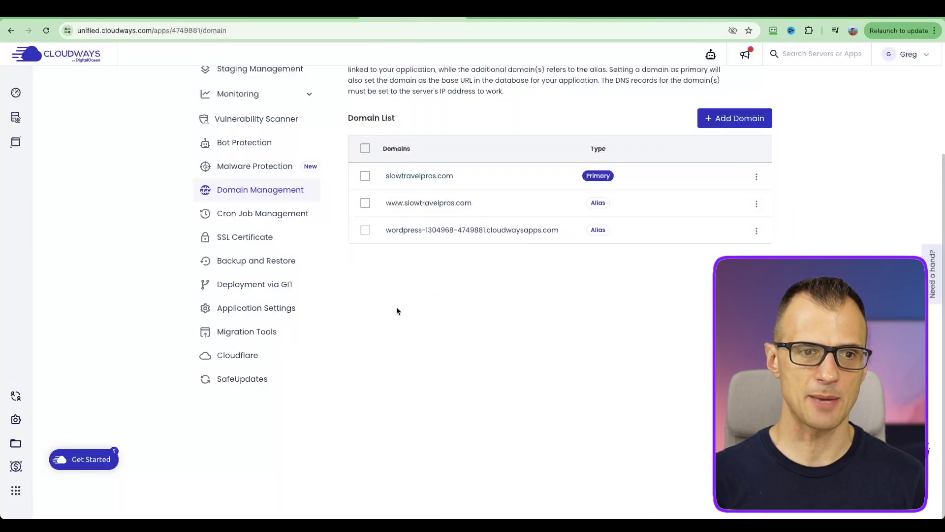
scroll(281, 146, "up", 2)
scroll(272, 189, "up", 2)
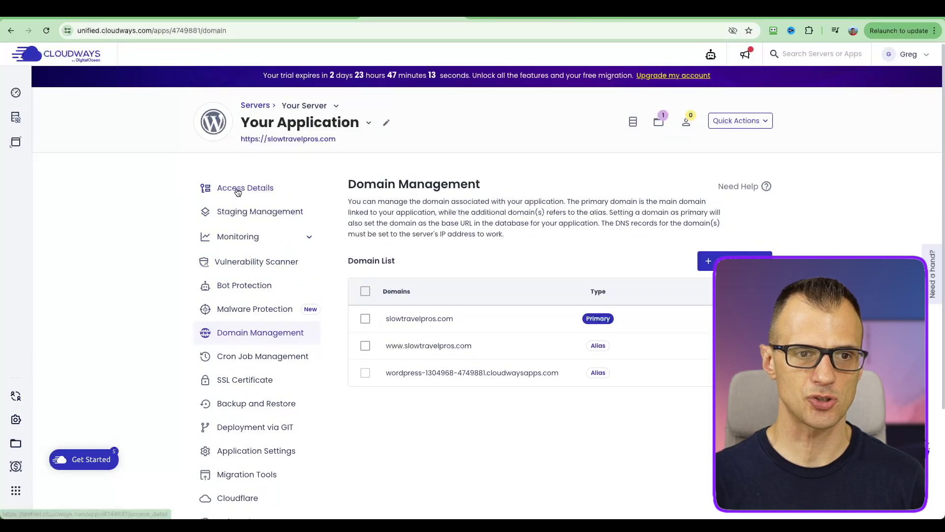
left_click(235, 191)
scroll(394, 251, "down", 8)
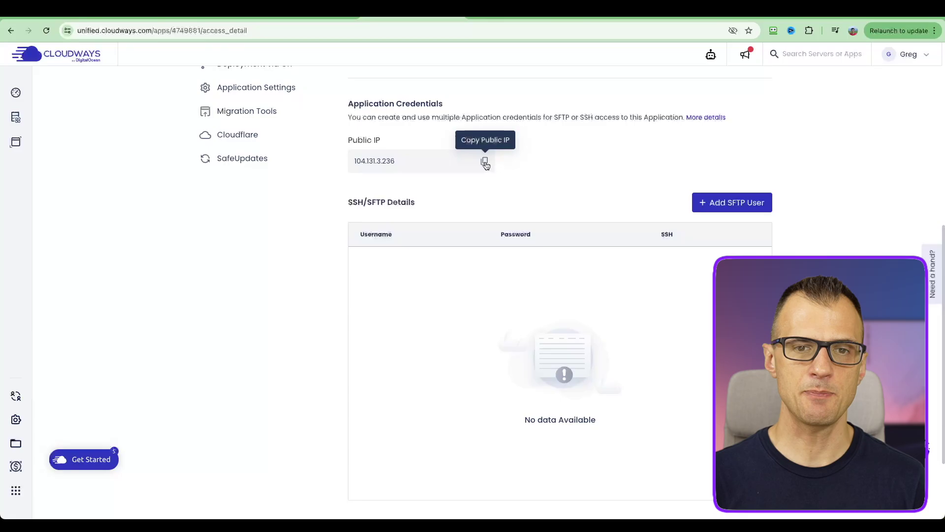
left_click(483, 161)
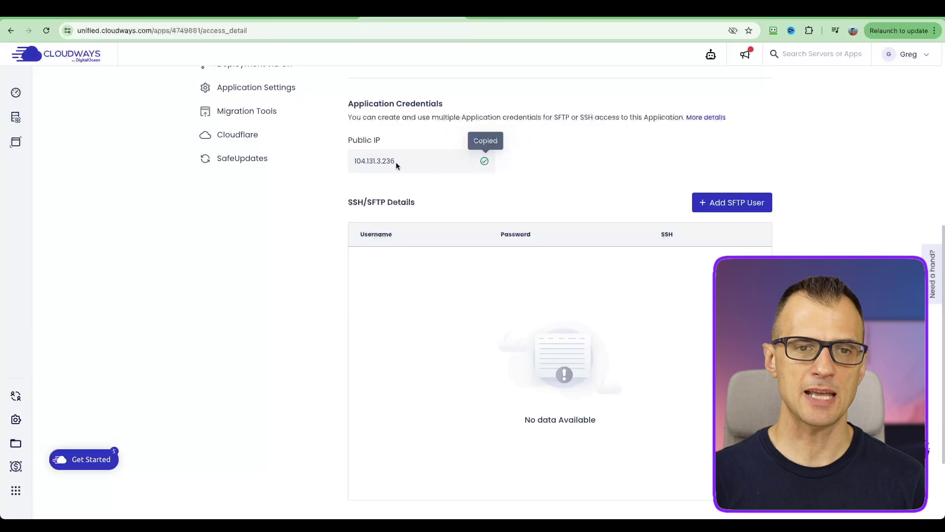
Step: Switch back to Namecheap, set the new A record's IP address to 104.131.3.236 and save the record
left_click(611, 16)
key("ctrl+v")
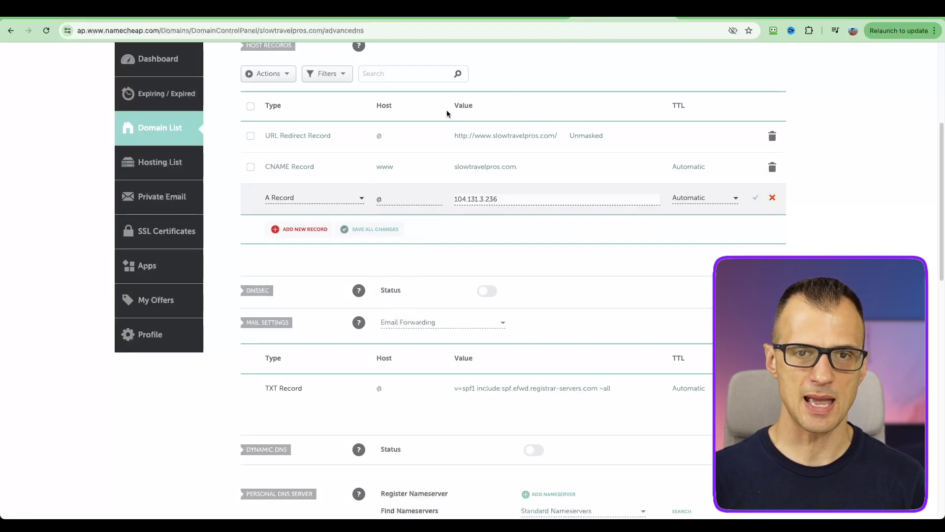
left_click(756, 201)
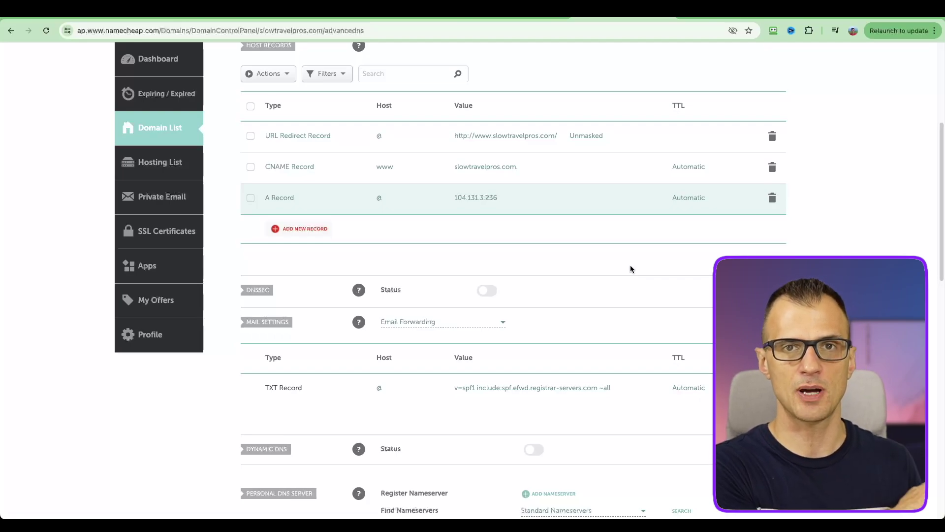
Step: Delete the URL redirect record for host @ from the domain's host records
scroll(630, 269, "up", 2)
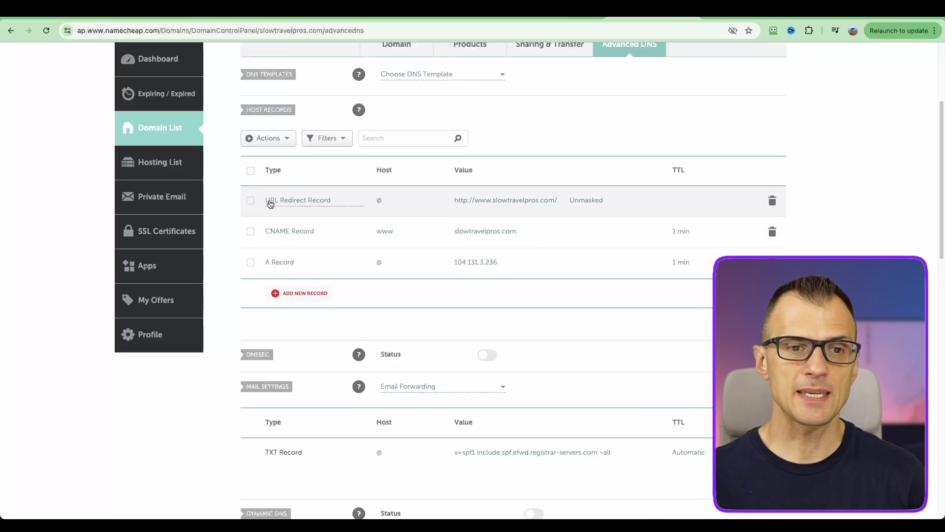
left_click(772, 200)
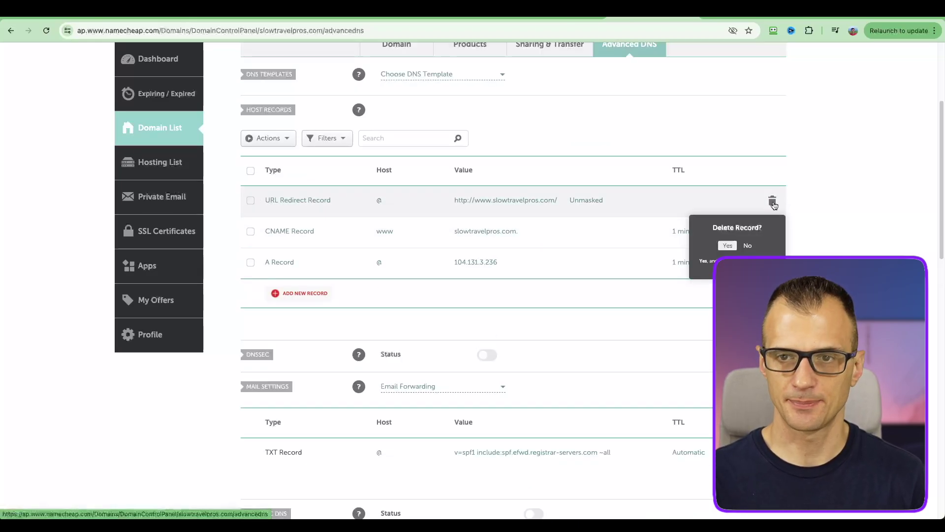
left_click(728, 245)
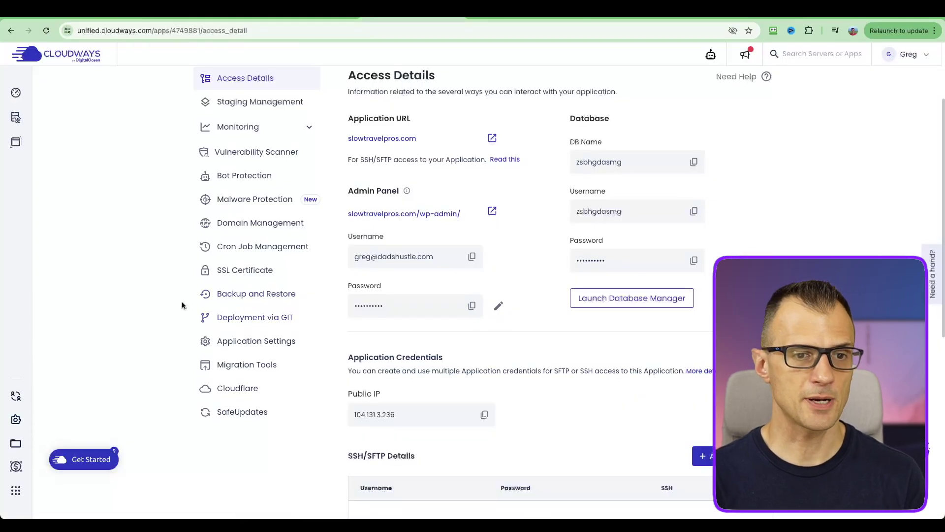
Step: Open the application's SSL certificate settings in Cloudways and choose Let's Encrypt as the certificate type
left_click(205, 269)
scroll(155, 357, "down", 3)
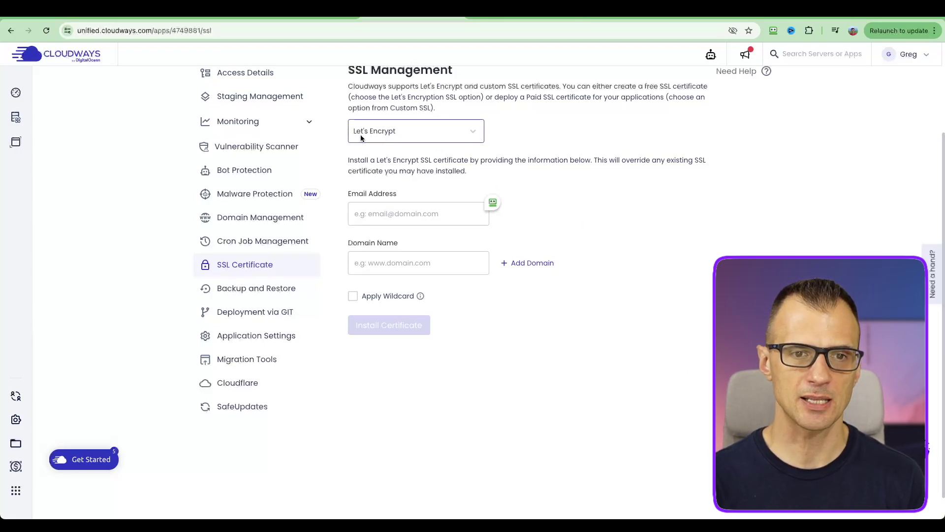
left_click(406, 132)
left_click(374, 172)
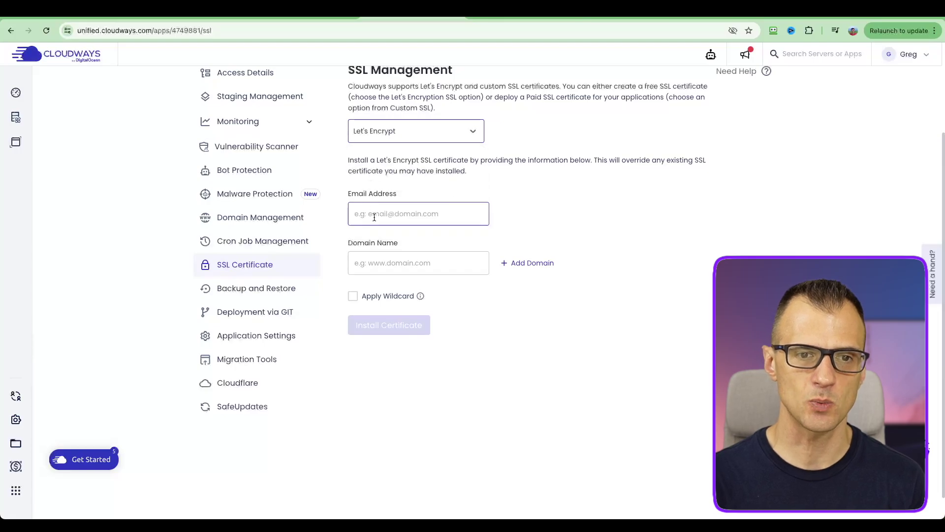
left_click(359, 261)
scroll(359, 256, "down", 1)
key("ctrl+v")
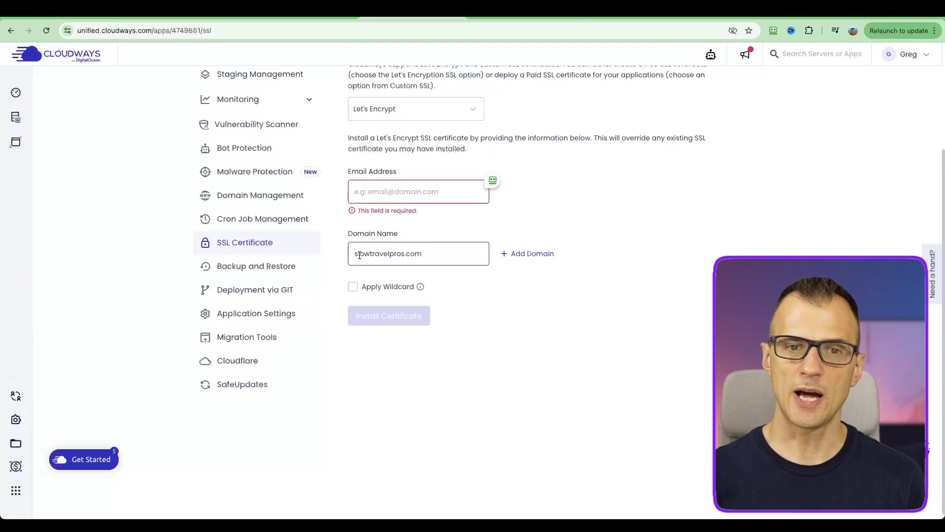
left_click(550, 258)
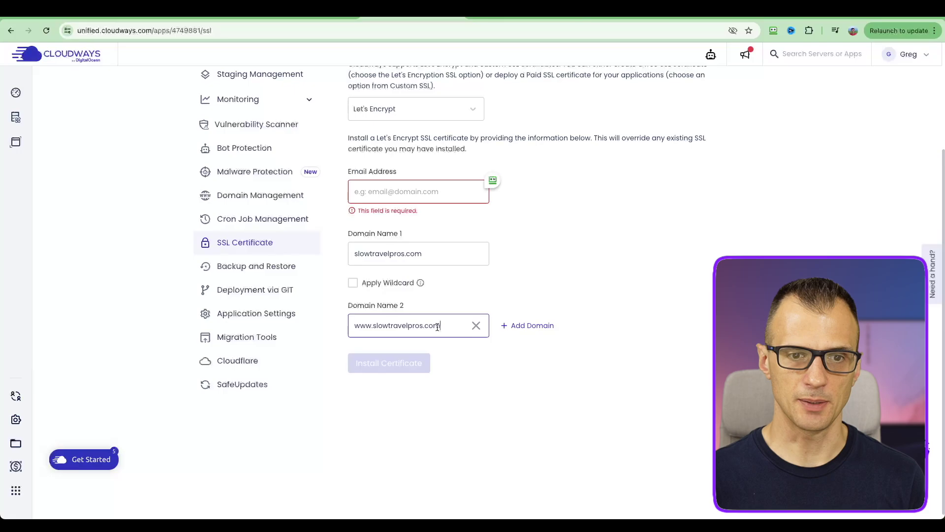
left_click(403, 355)
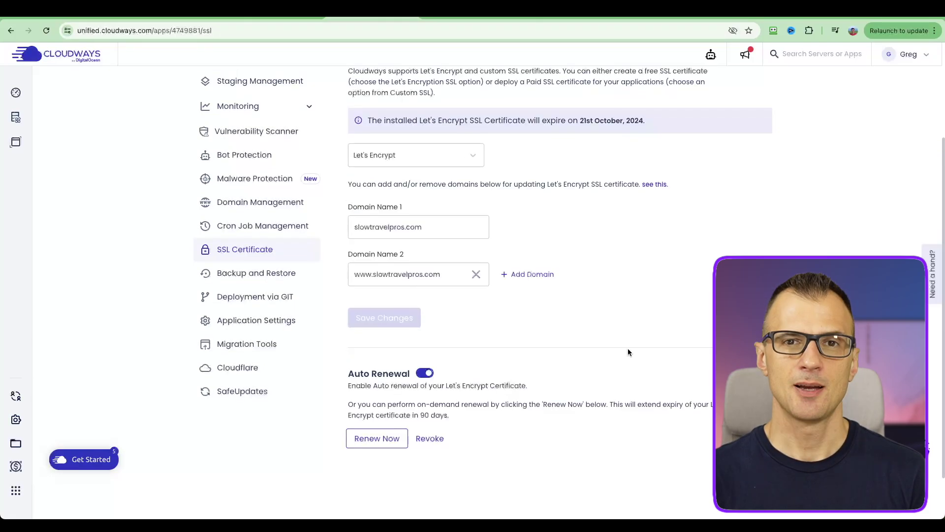
Step: Check the certificate's auto-renewal setting, open the live site from the application's access details, look over its homepage and close it
scroll(566, 256, "down", 1)
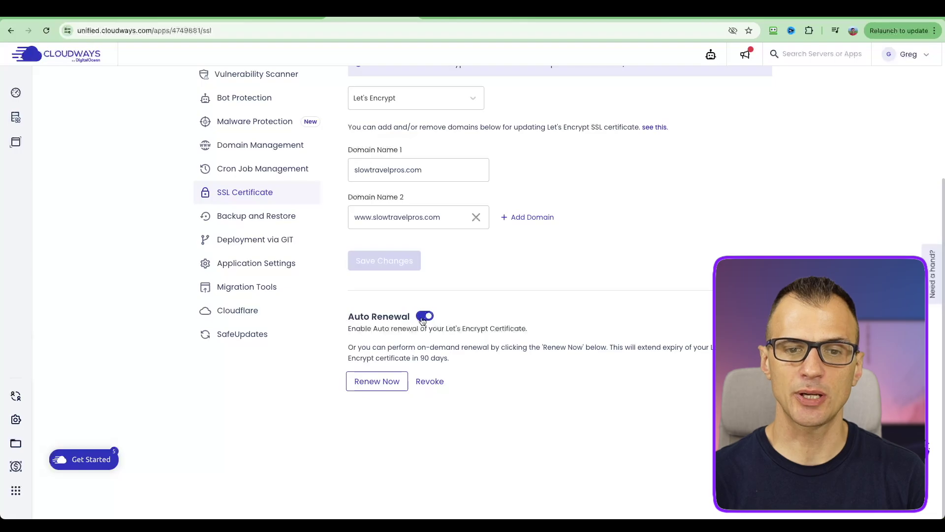
scroll(423, 317, "up", 2)
left_click(268, 113)
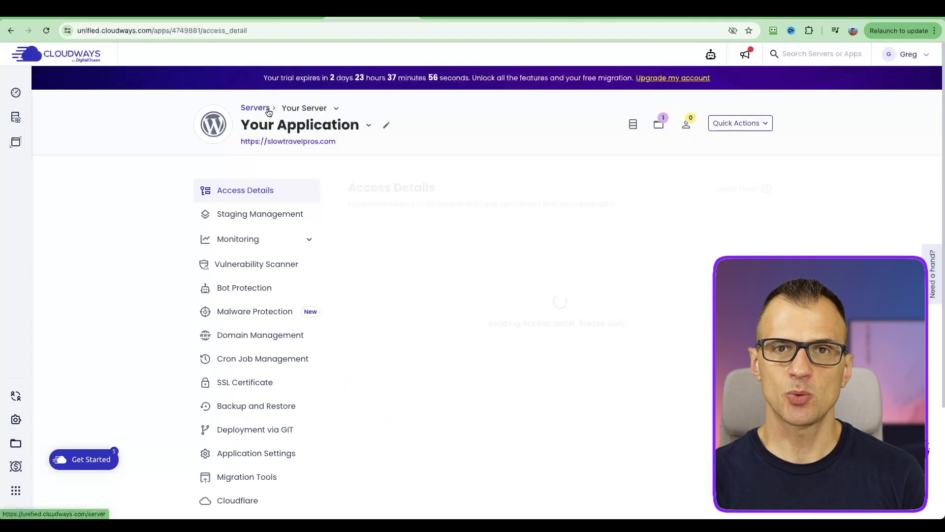
scroll(563, 323, "down", 1)
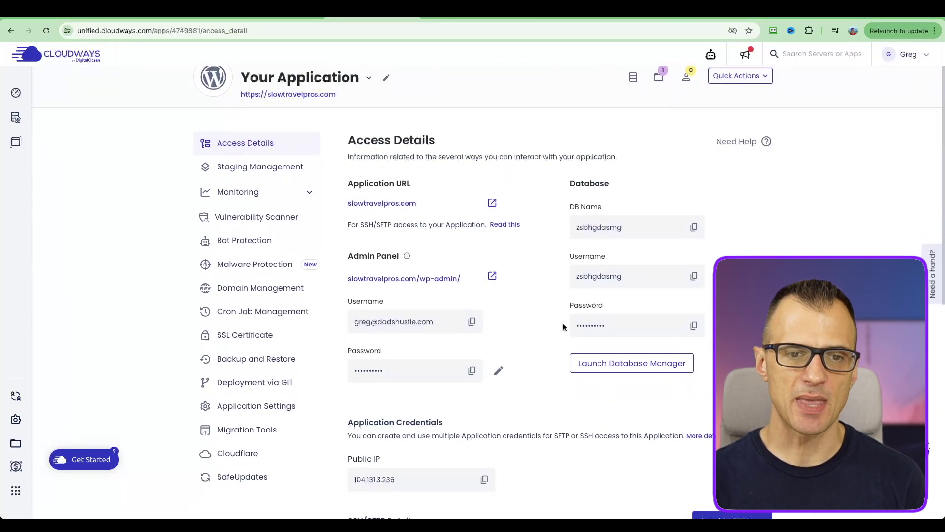
scroll(563, 323, "down", 1)
left_click(492, 186)
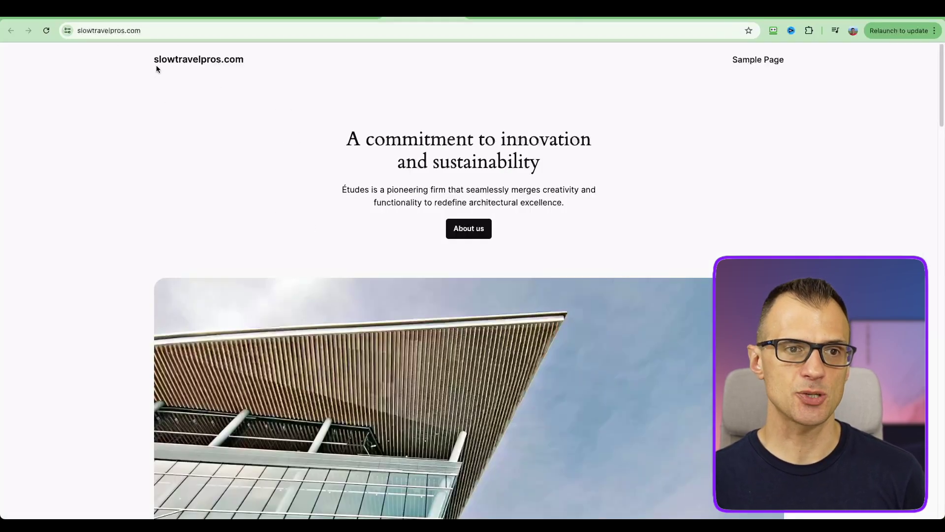
scroll(418, 206, "down", 20)
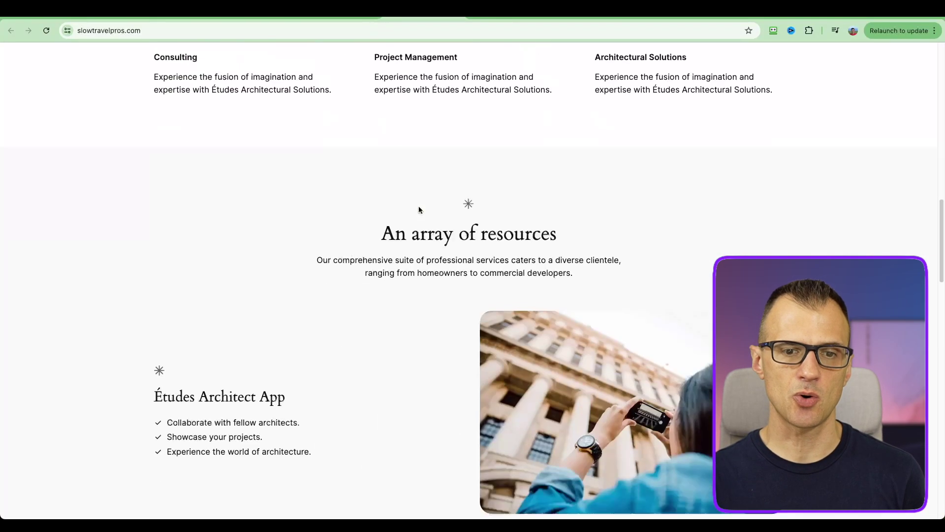
scroll(606, 294, "up", 10)
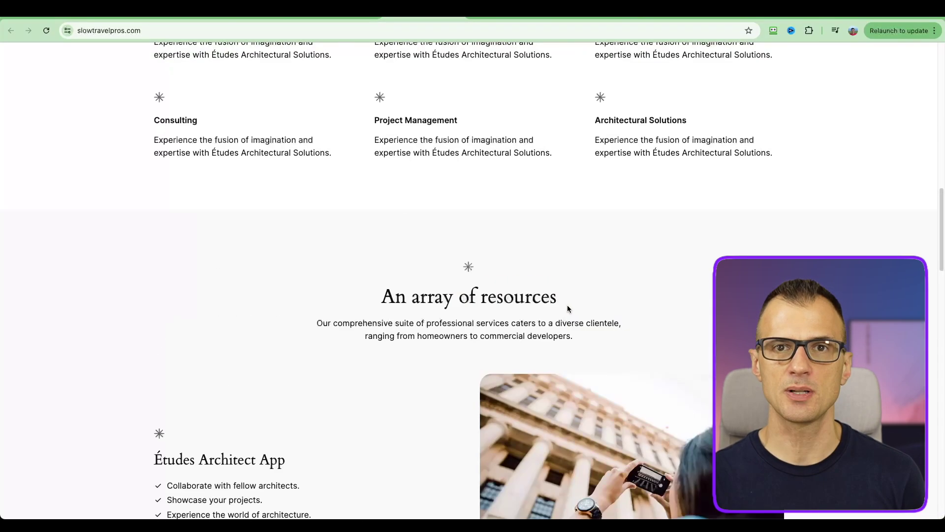
key("super+w")
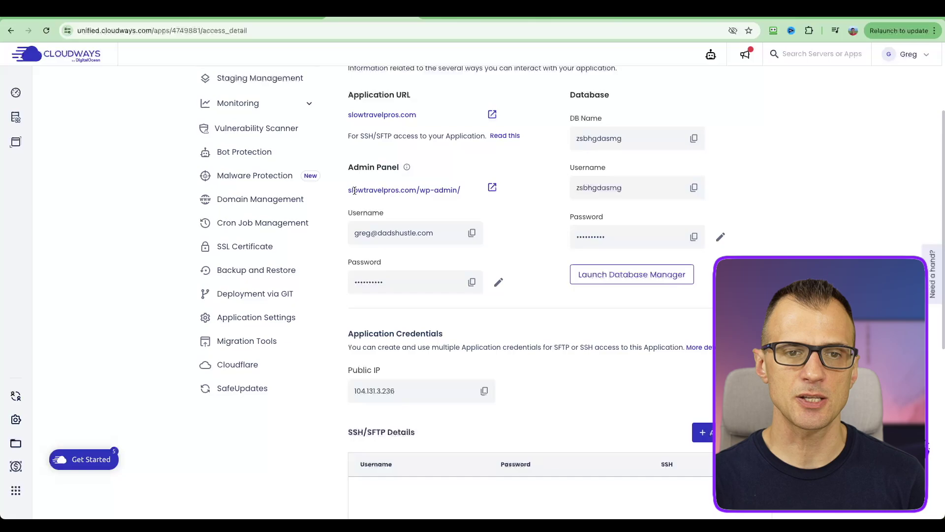
Step: Open the WordPress admin panel of slowtravelpros.com from the application's access details
left_click_drag(421, 194, 433, 192)
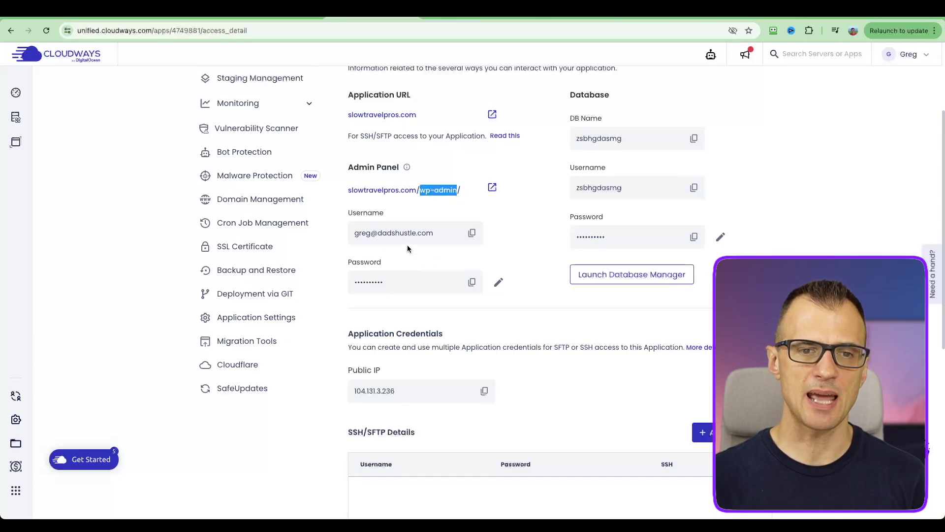
mouse_move(371, 276)
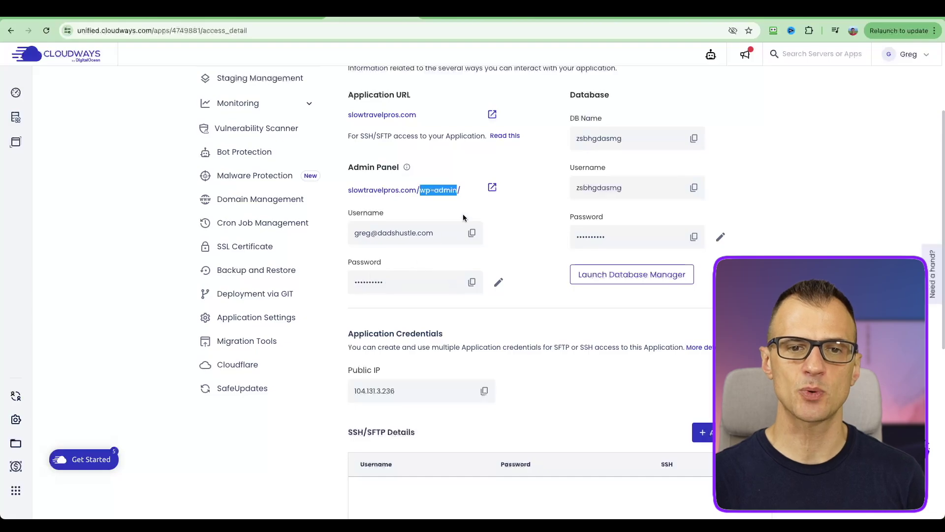
left_click(492, 190)
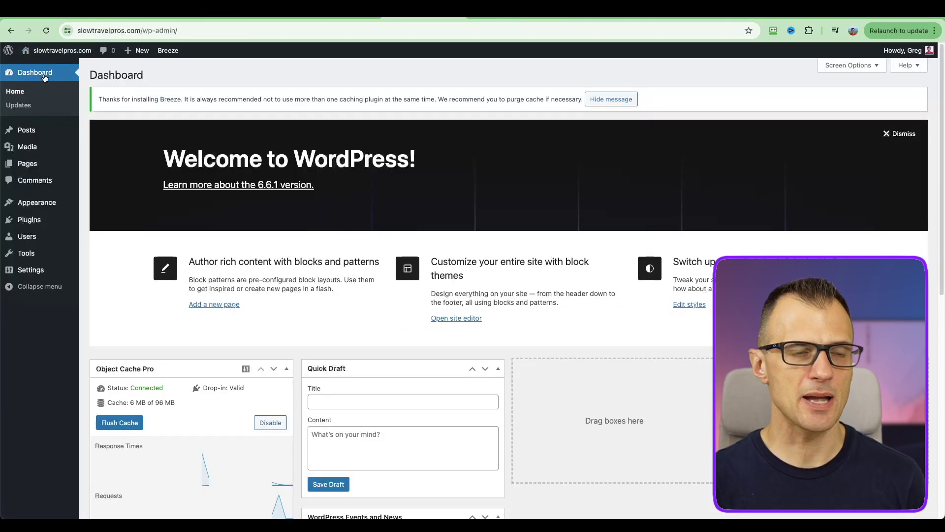
Step: View the list of all posts in WordPress, followed by the site's pages
right_click(20, 126)
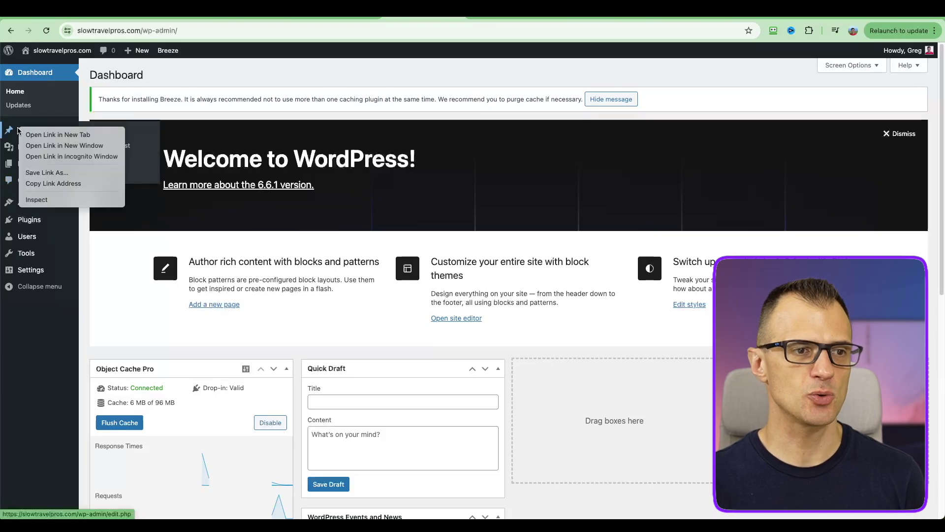
left_click(202, 127)
mouse_move(25, 131)
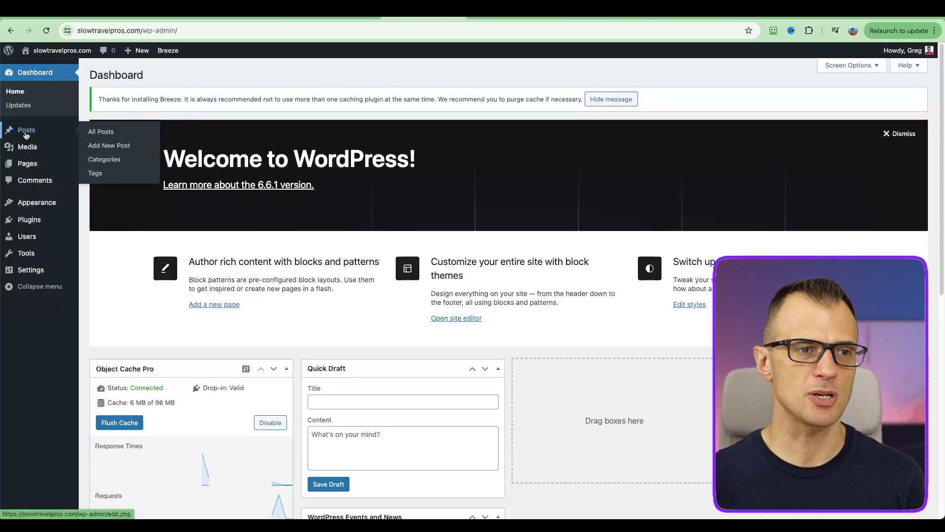
left_click(117, 132)
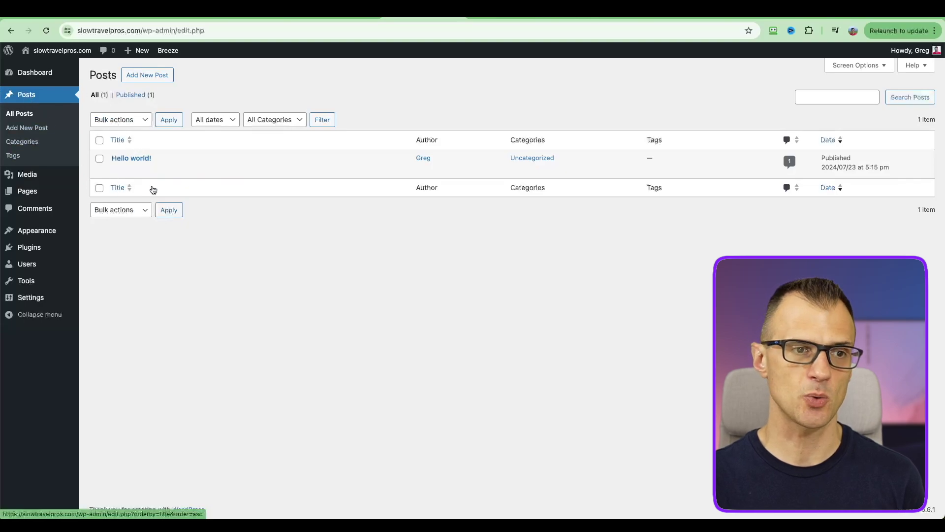
left_click(63, 193)
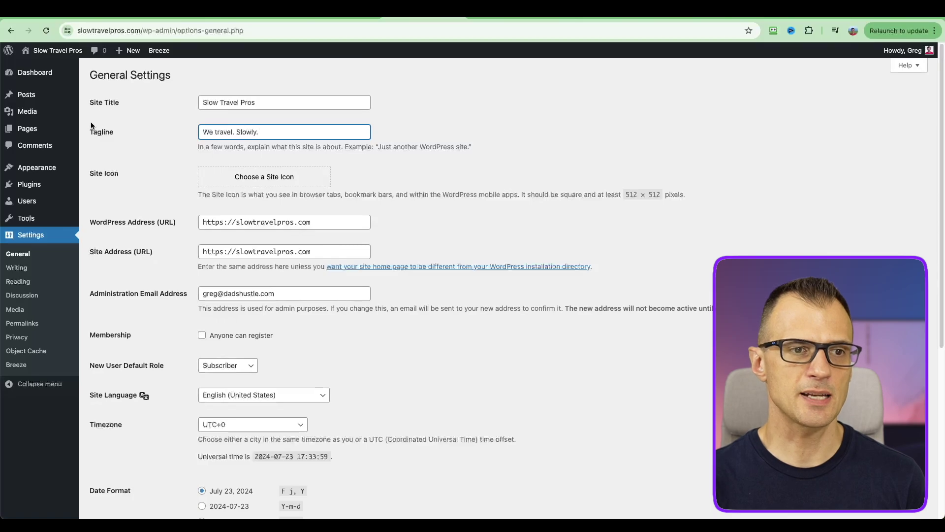
Step: Save the general settings with site title "Slow Travel Pros" and tagline "We travel. Slowly."
scroll(473, 409, "down", 10)
left_click(99, 467)
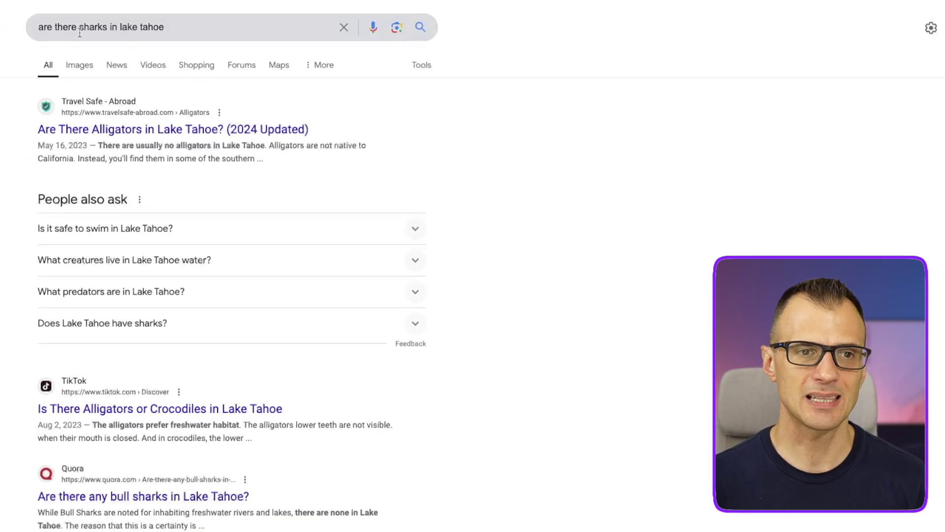
Step: Examine the Google results for "are there sharks in lake tahoe" to see which sites cover the question
scroll(622, 233, "down", 8)
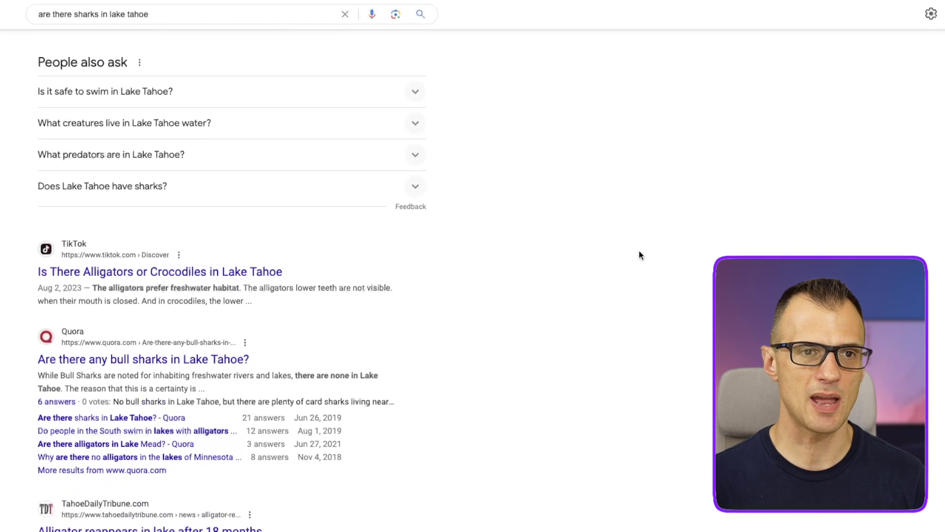
scroll(640, 259, "up", 7)
scroll(206, 300, "down", 4)
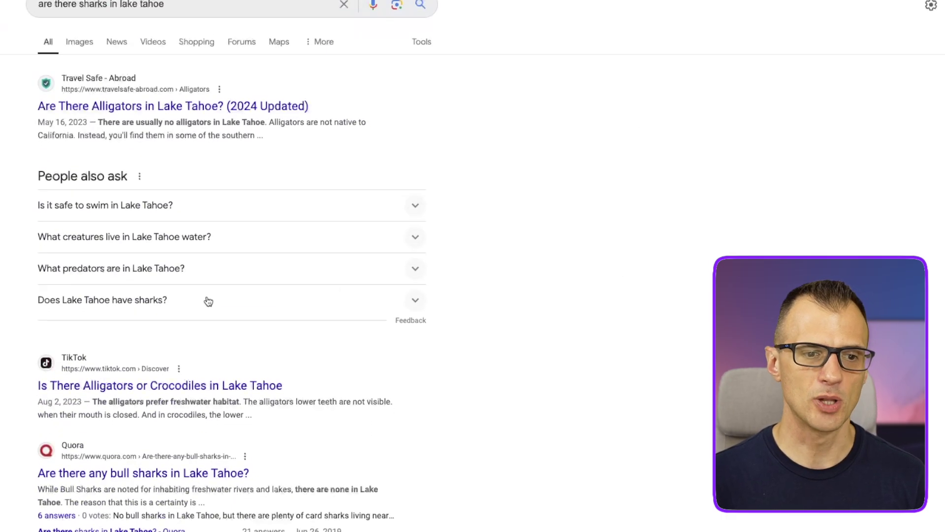
scroll(560, 299, "down", 10)
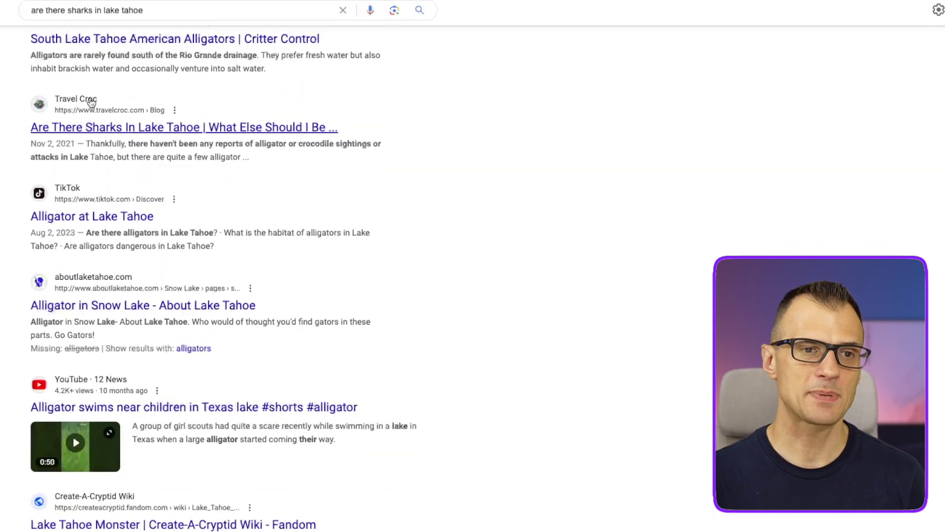
Step: Open the Travel Croc article about sharks in Lake Tahoe and examine its sections and ad placements, finishing back on the Google results
left_click(110, 126)
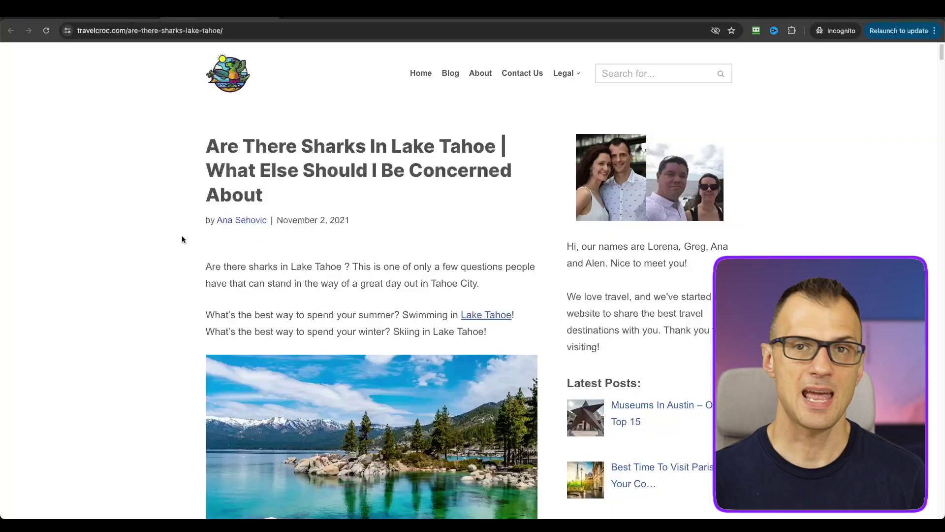
scroll(190, 215, "down", 4)
scroll(161, 206, "up", 4)
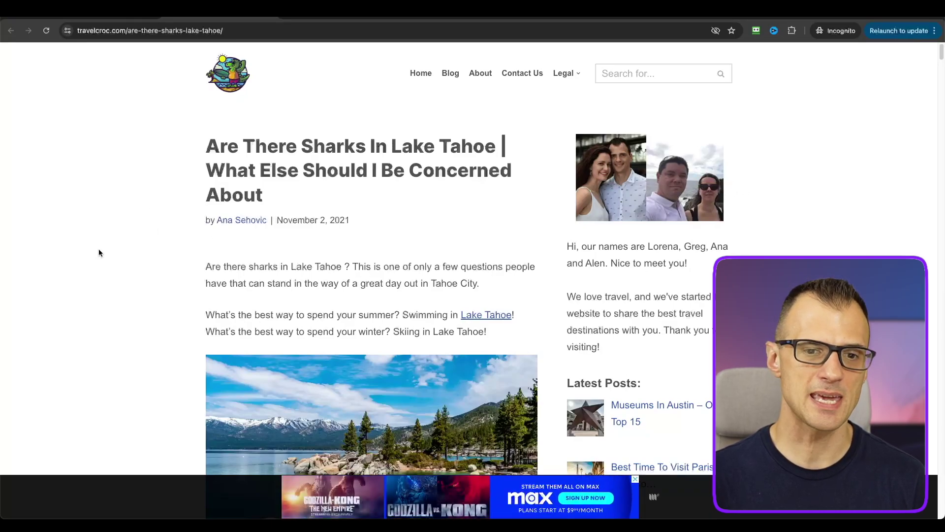
scroll(160, 272, "down", 4)
scroll(156, 298, "down", 10)
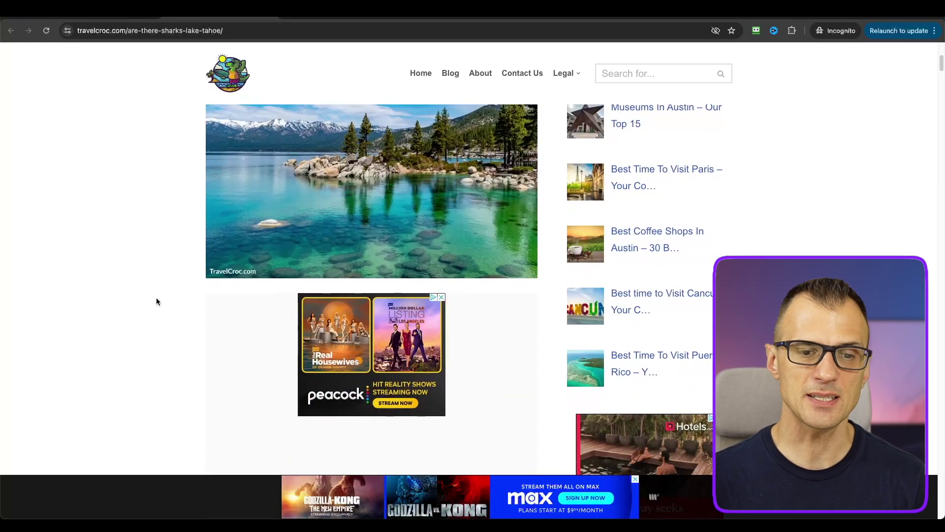
scroll(152, 309, "down", 8)
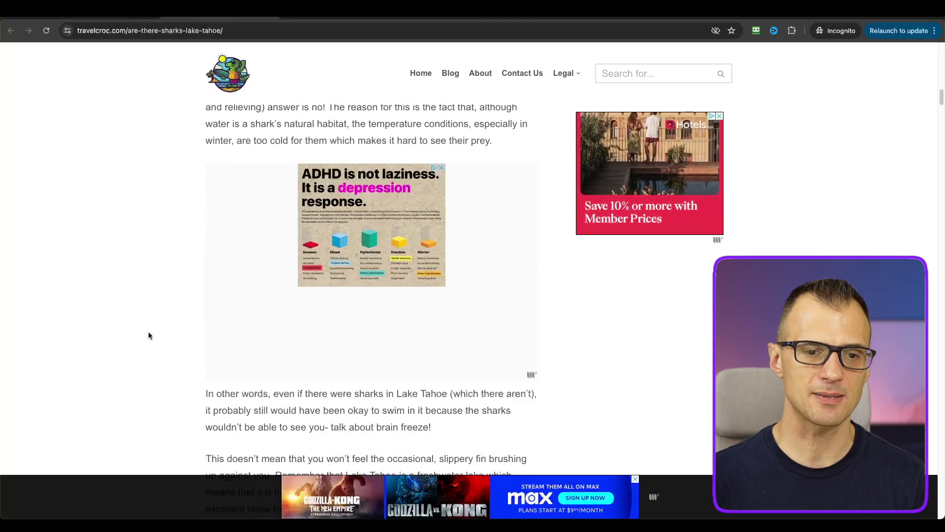
scroll(151, 332, "down", 14)
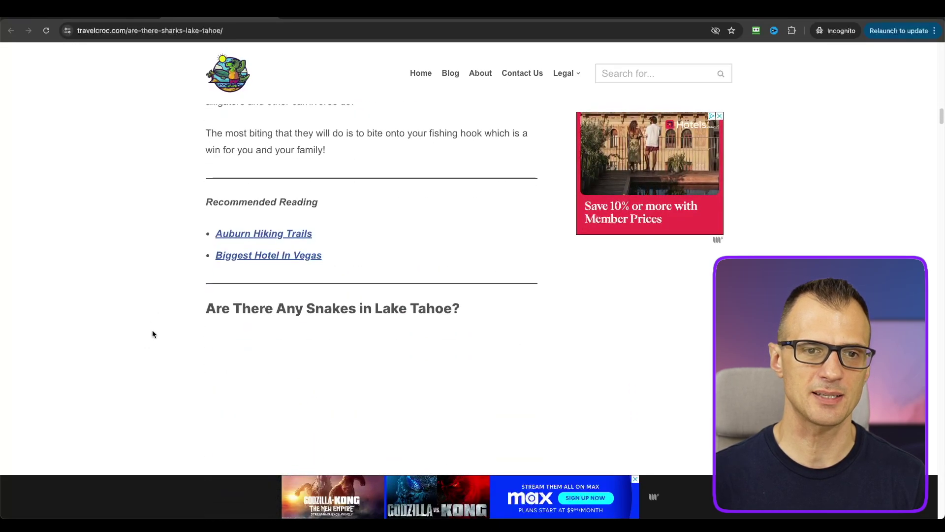
scroll(162, 259, "down", 7)
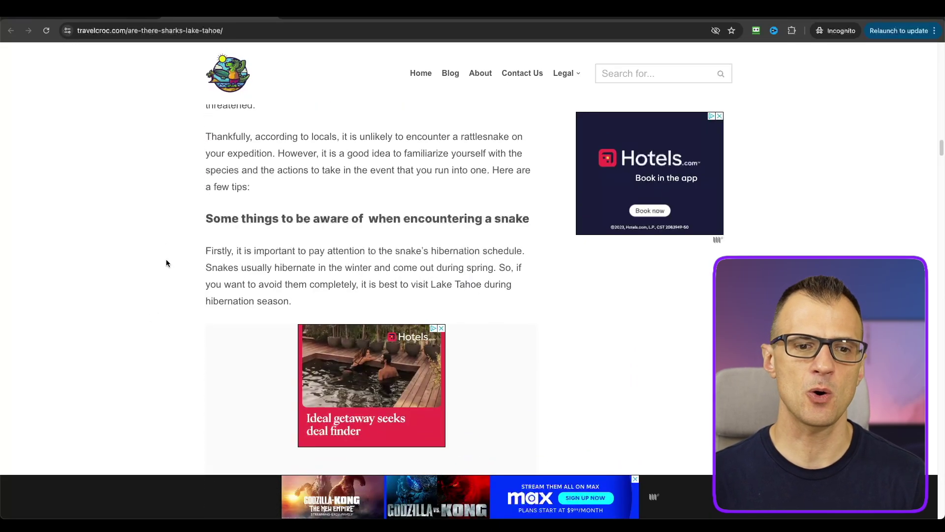
scroll(172, 264, "up", 3)
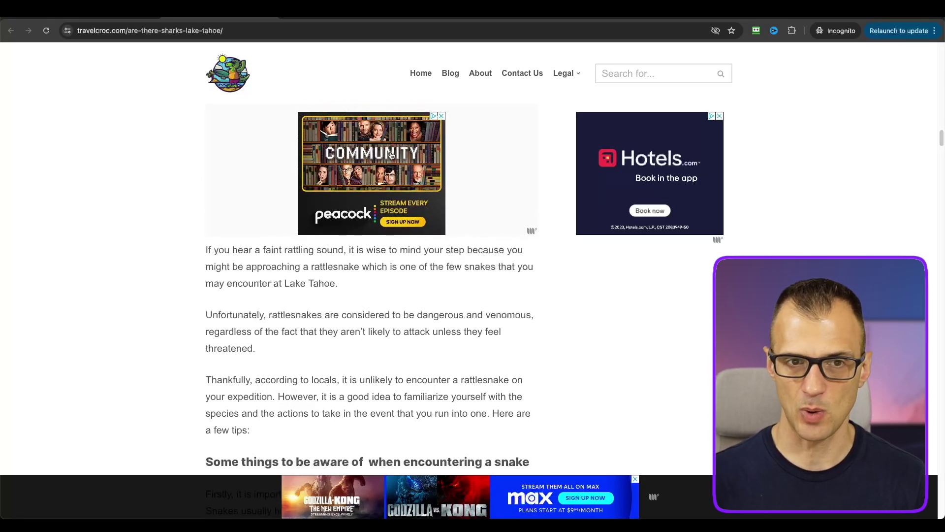
scroll(207, 261, "down", 8)
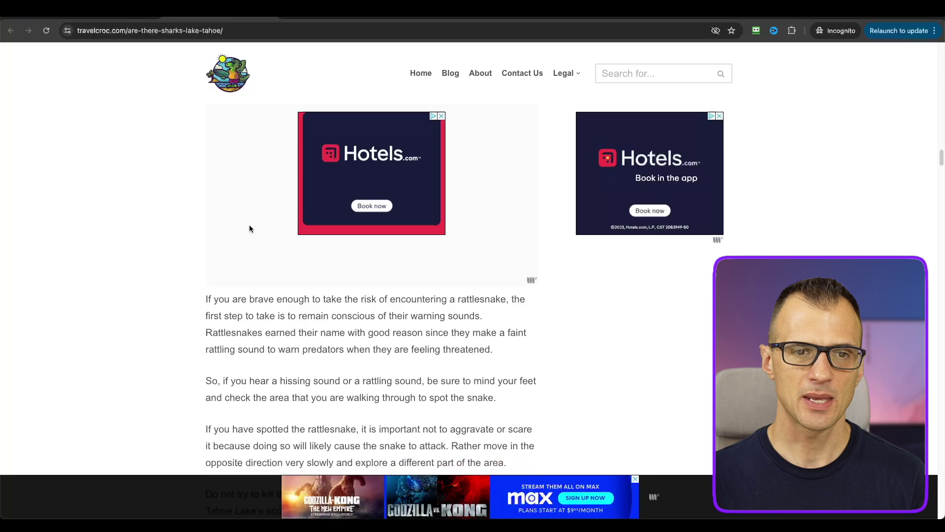
scroll(346, 203, "up", 3)
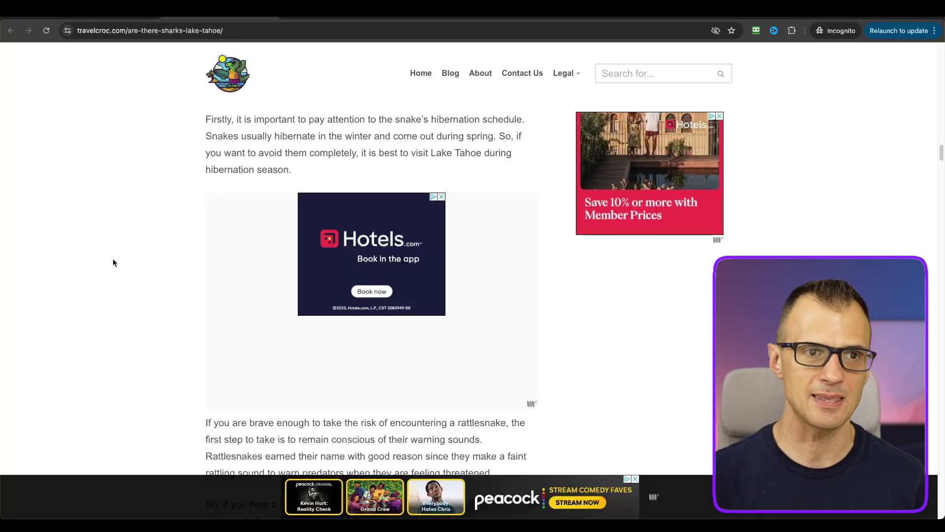
scroll(157, 266, "down", 3)
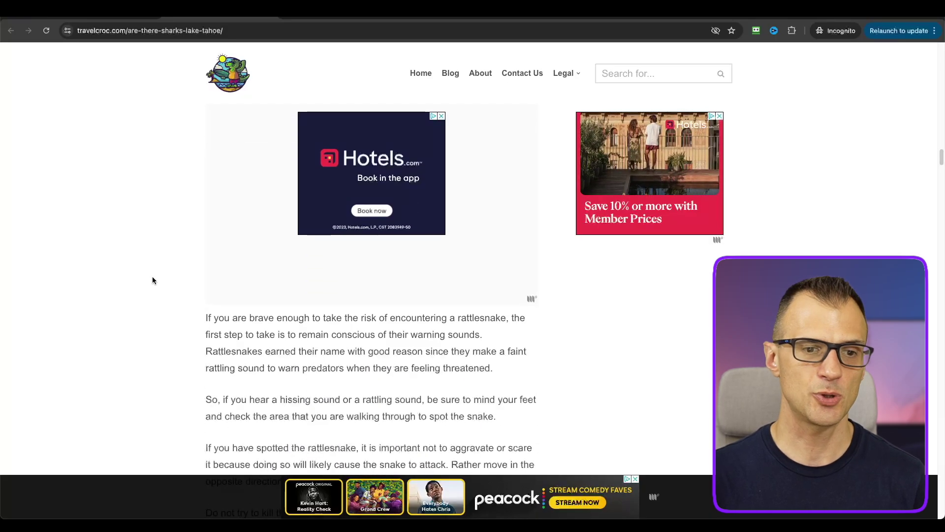
scroll(150, 276, "down", 4)
scroll(144, 283, "down", 20)
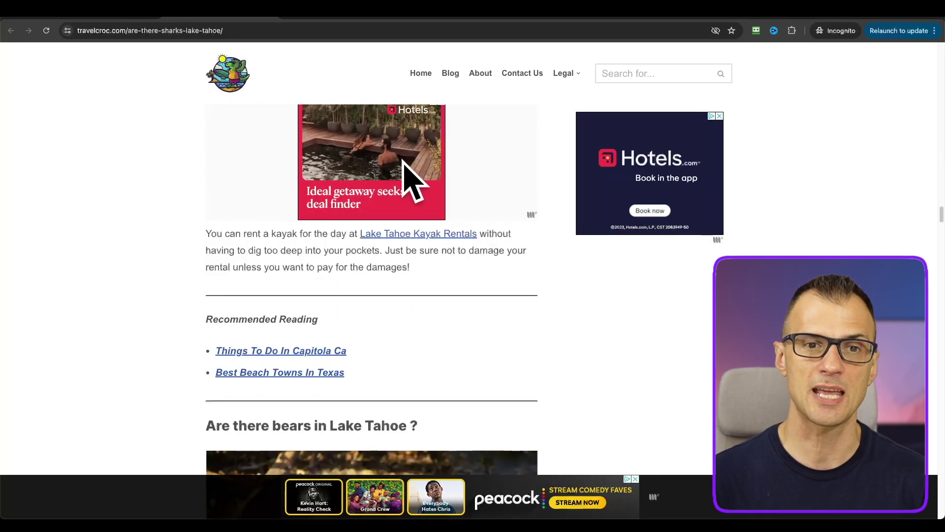
scroll(209, 361, "up", 2)
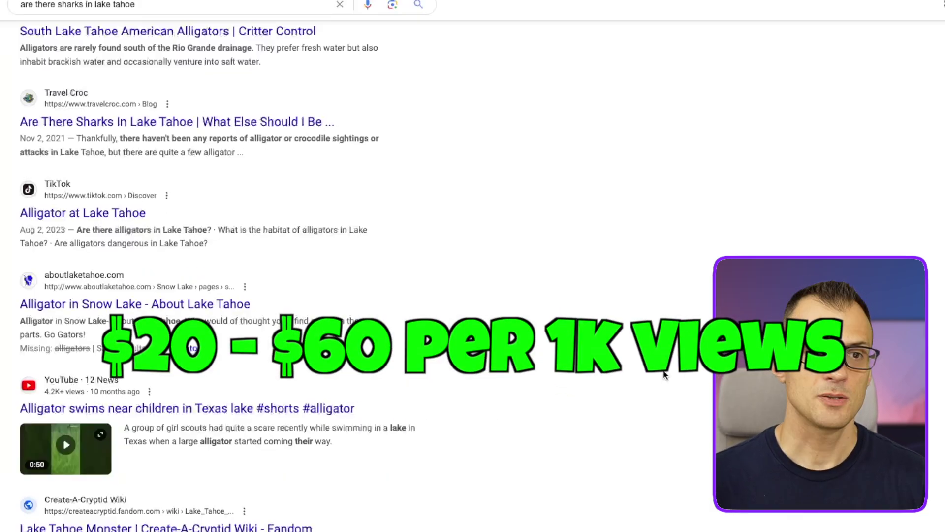
scroll(672, 365, "up", 10)
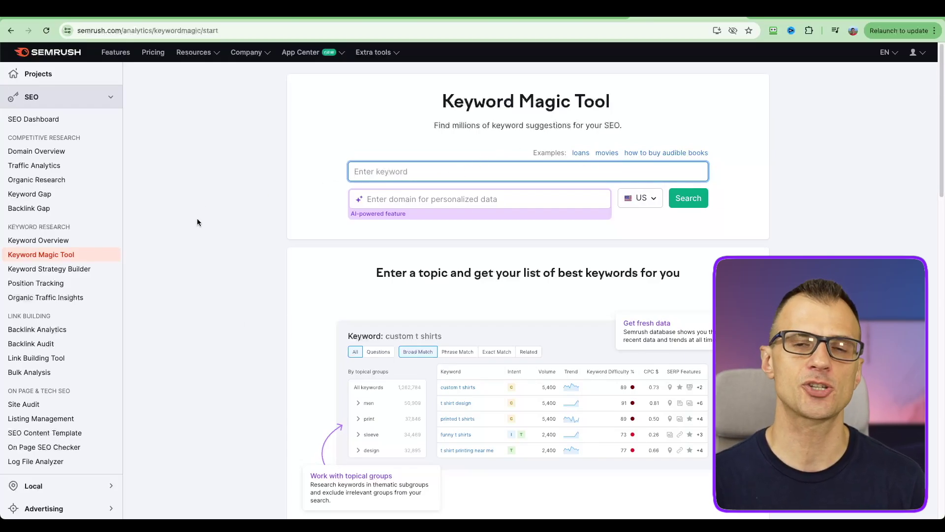
Step: In Semrush's Keyword Magic Tool, search for "are there in lake" in the US database
type("are there in lake")
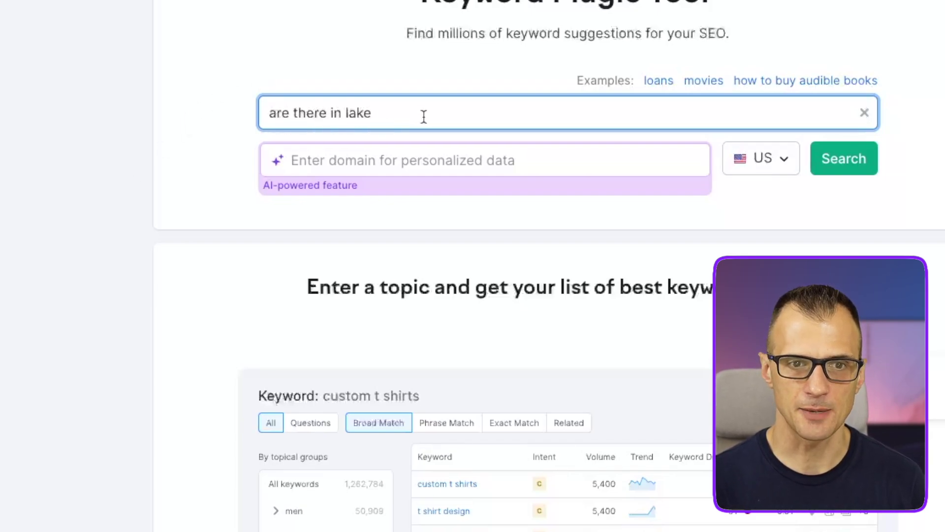
left_click_drag(445, 117, 264, 112)
left_click(263, 111)
left_click_drag(419, 117, 194, 116)
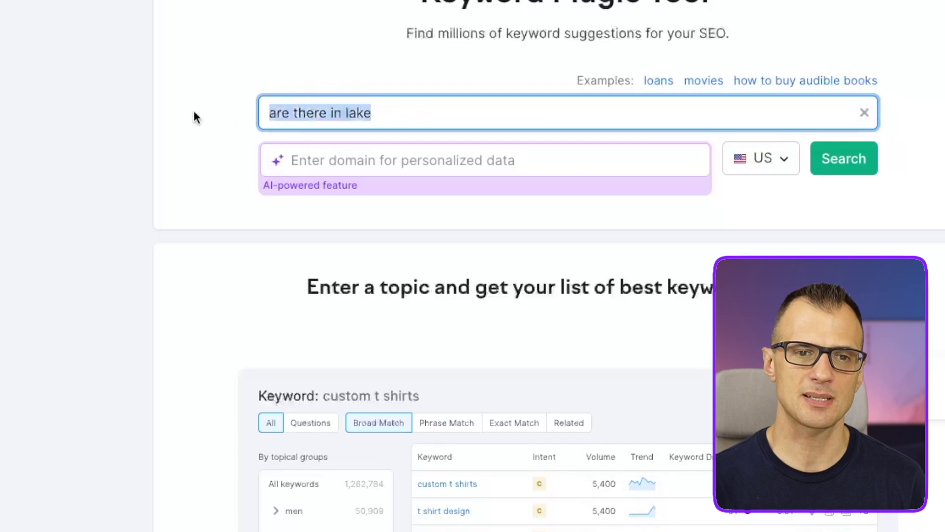
left_click(148, 222)
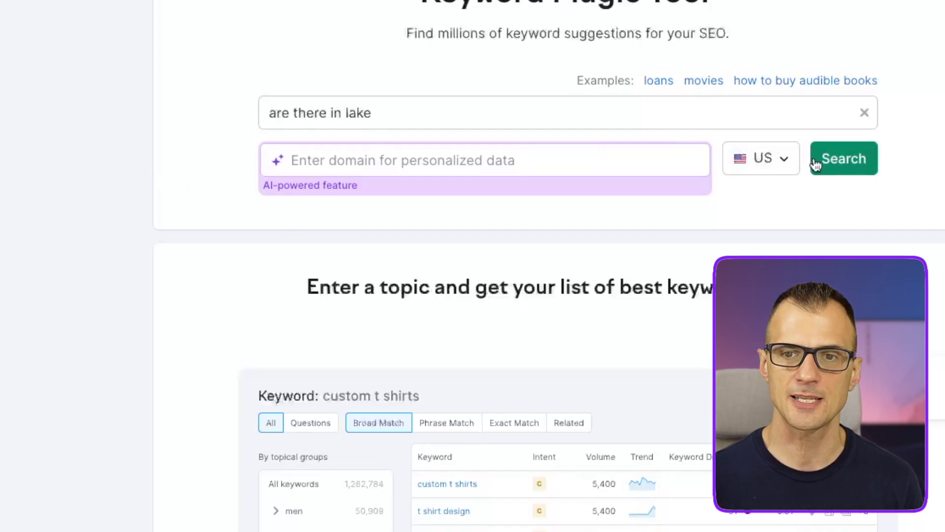
left_click(853, 169)
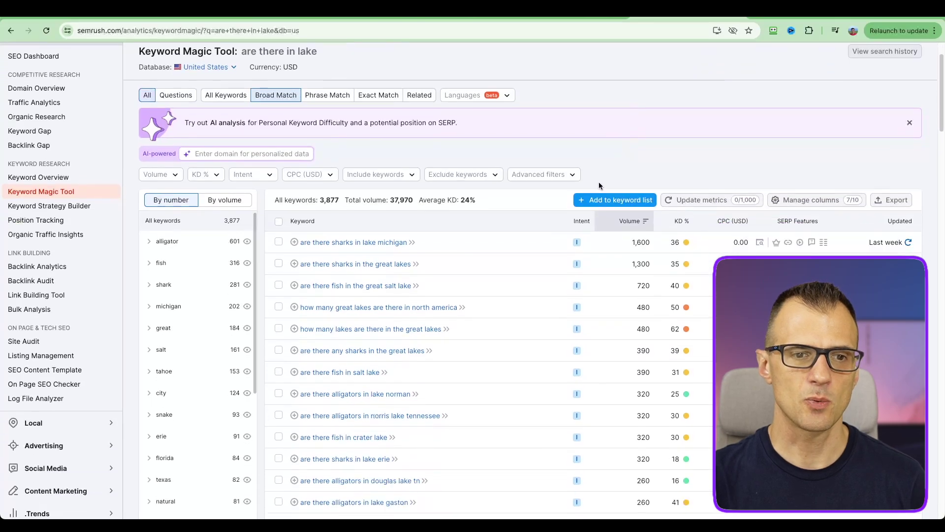
Step: Examine the suggested lake keywords by search volume and keyword difficulty to find low-competition article topics
scroll(600, 186, "down", 1)
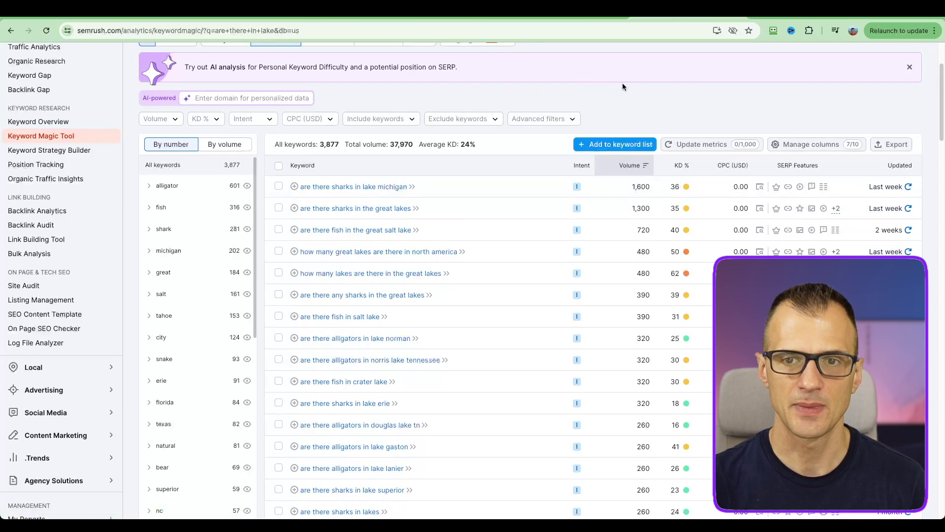
scroll(682, 80, "down", 1)
scroll(731, 82, "down", 3)
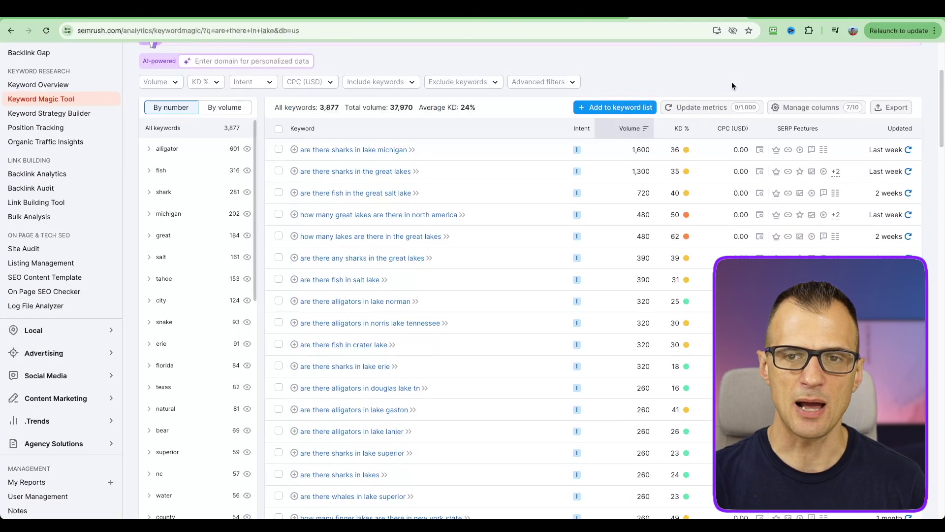
mouse_move(666, 89)
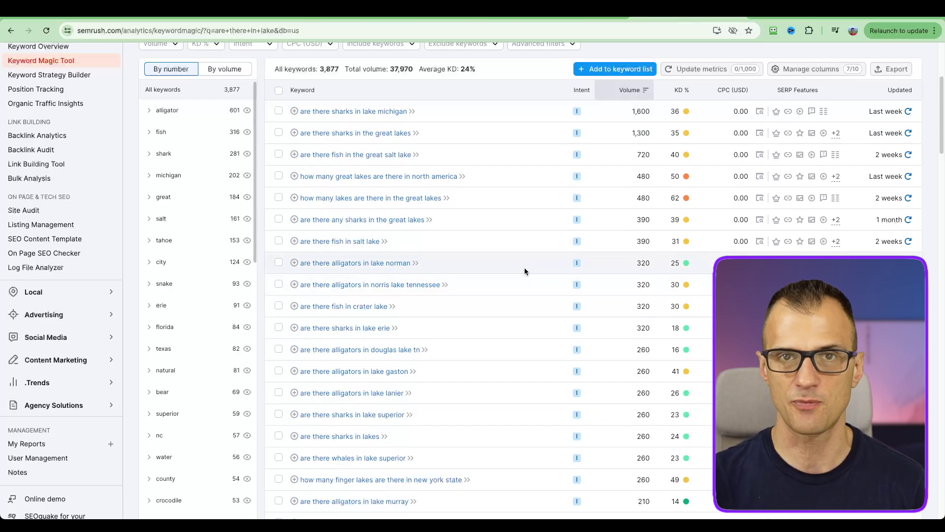
scroll(527, 262, "down", 5)
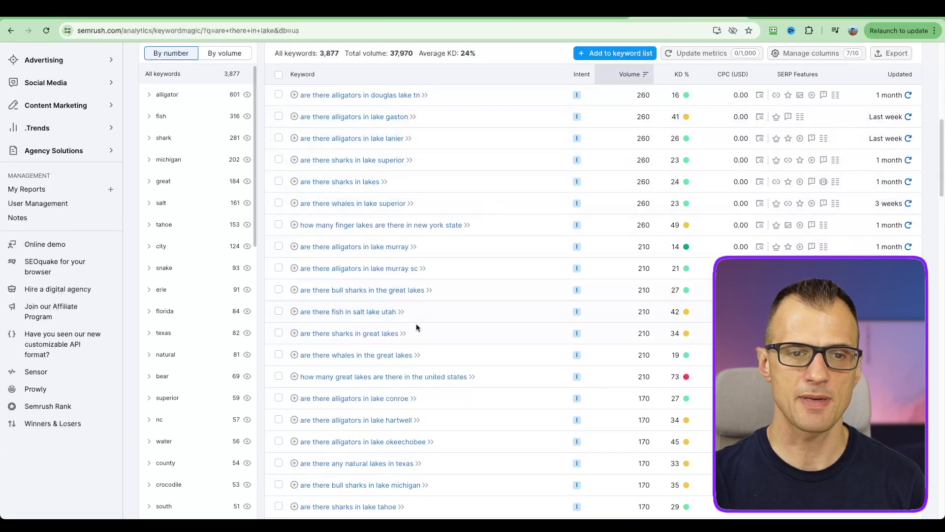
scroll(415, 324, "down", 6)
scroll(465, 255, "down", 4)
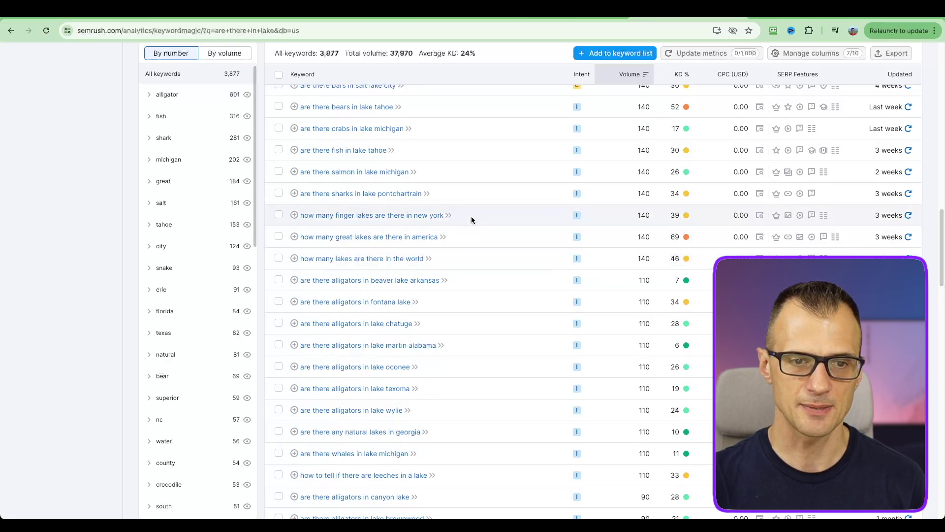
scroll(505, 202, "down", 1)
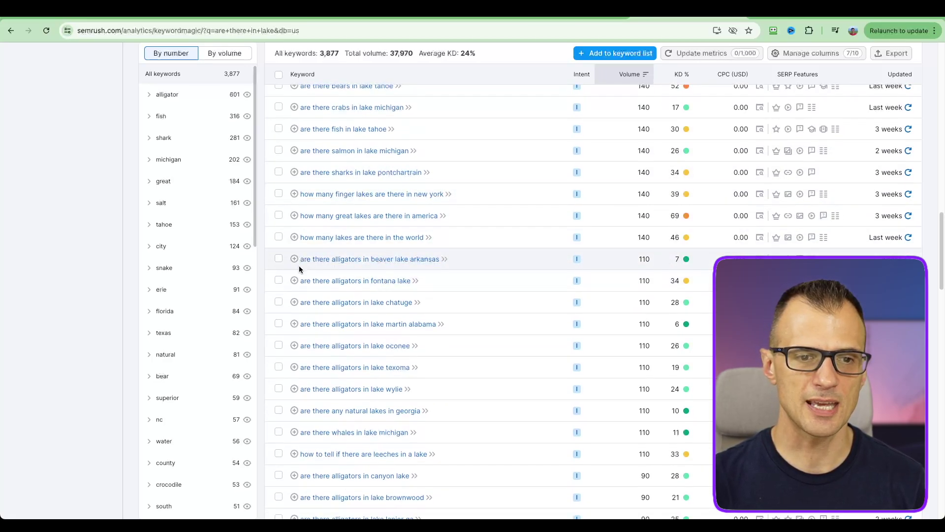
Step: Search Google for the exact phrase "are there alligators in beaver lake arkansas" in quotation marks and check the results for competing articles
left_click_drag(440, 260, 302, 262)
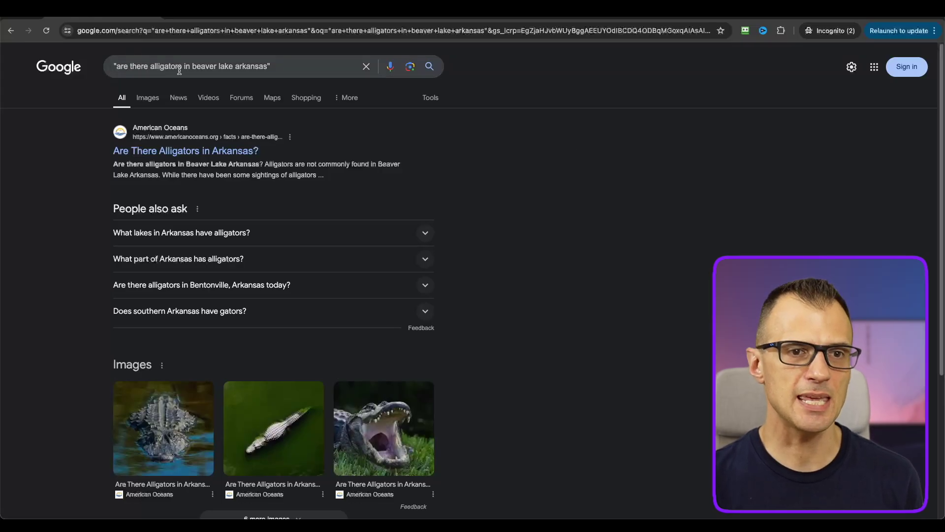
left_click(269, 68)
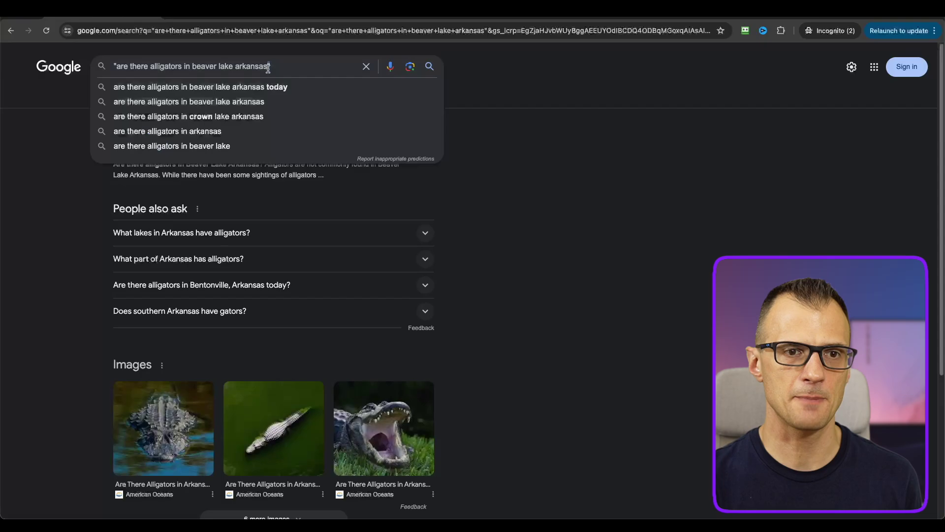
key("Escape")
left_click(269, 68)
left_click(41, 212)
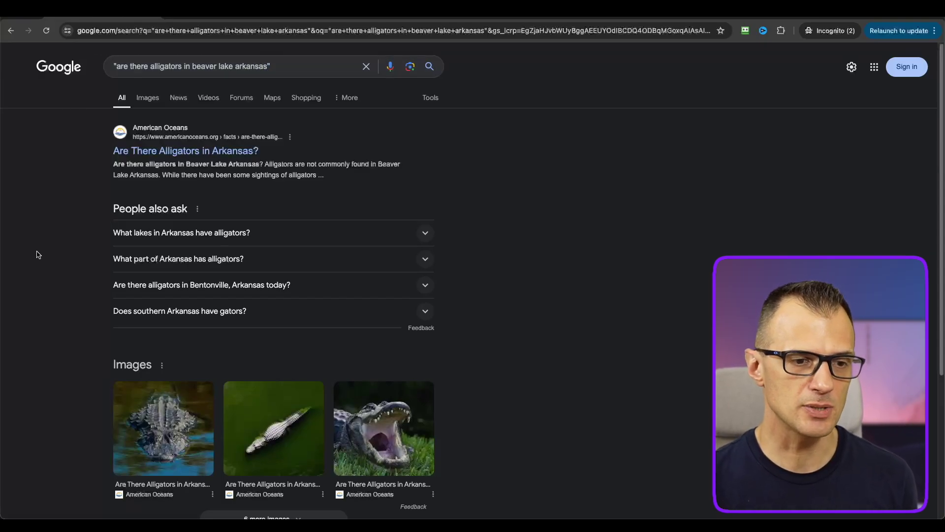
scroll(36, 253, "down", 4)
scroll(76, 327, "up", 4)
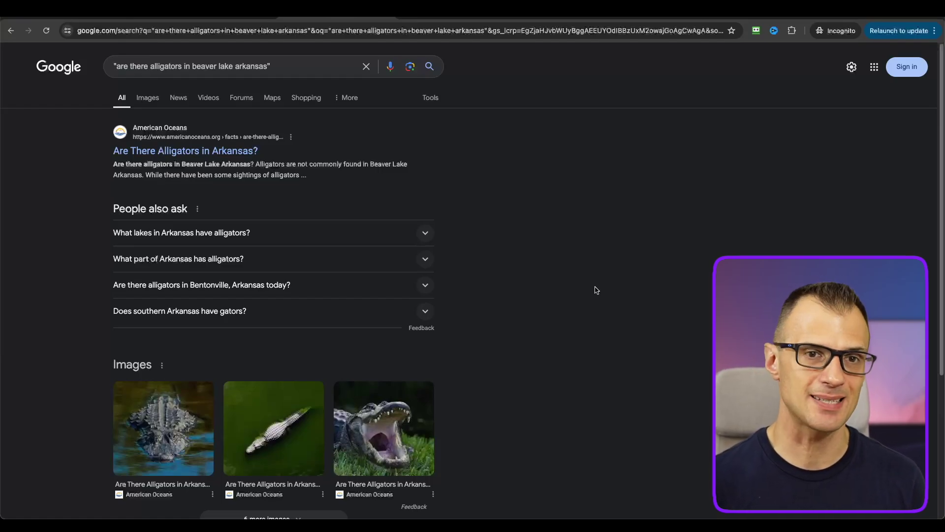
Step: Repeat the Beaver Lake Arkansas alligator search without its opening quotation mark and look through the results
left_click(286, 57)
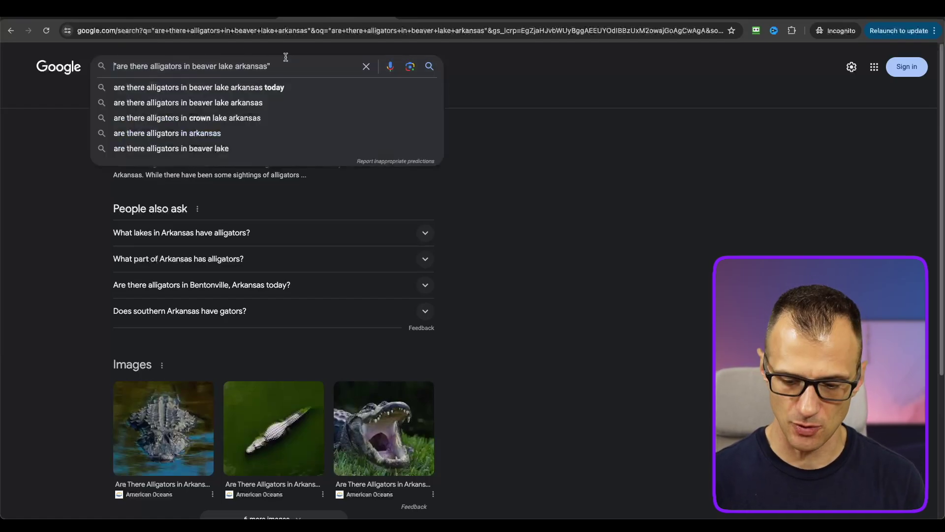
left_click(116, 69)
key("BackSpace")
key("Return")
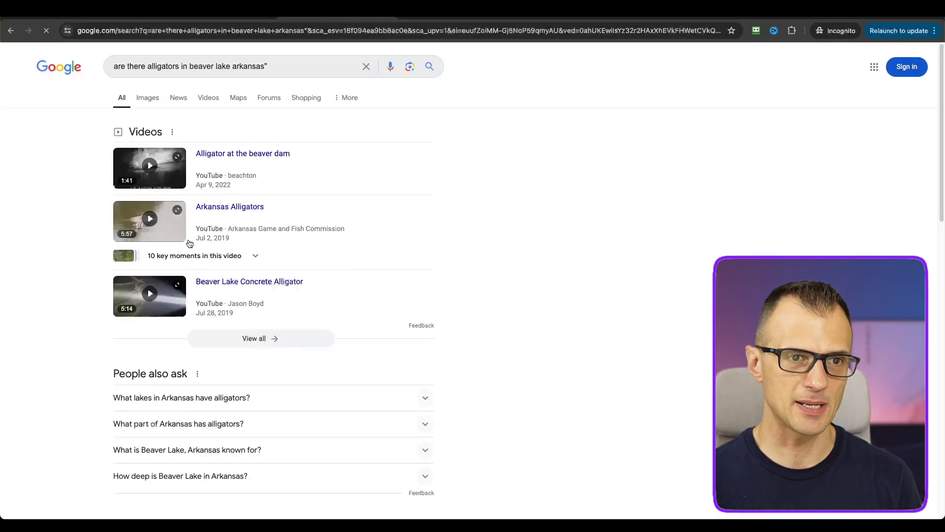
scroll(55, 240, "down", 20)
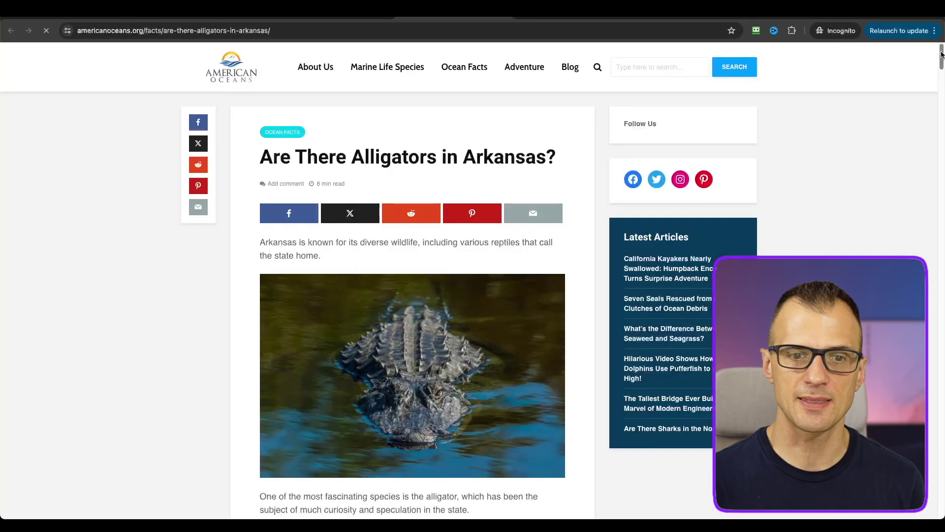
Step: Look through the full length of the American Oceans article "Are There Alligators in Arkansas?"
left_click_drag(941, 54, 907, 255)
right_click(935, 134)
left_click(881, 107)
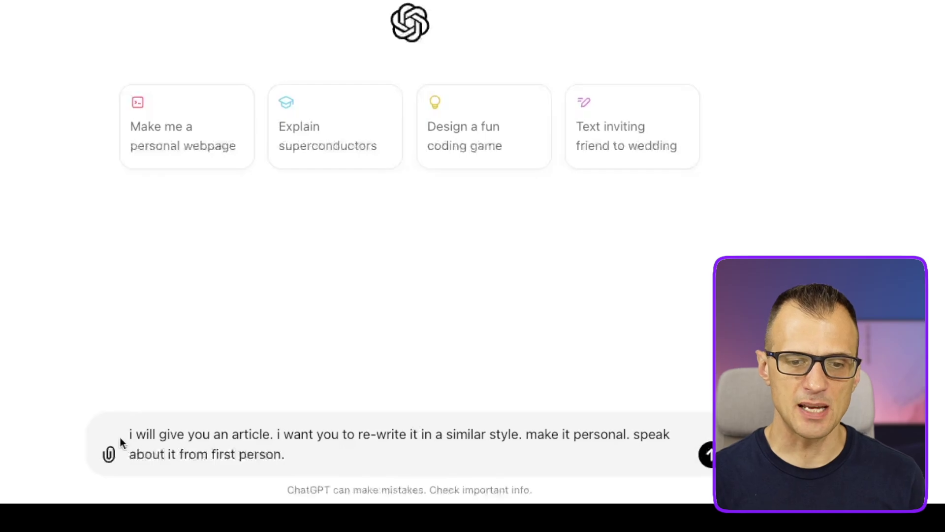
Step: Ask ChatGPT to rewrite a supplied article in a similar, personal, first-person style, and submit the American Oceans alligator article's text
left_click_drag(303, 431, 392, 456)
left_click(543, 436)
key("alt+Tab")
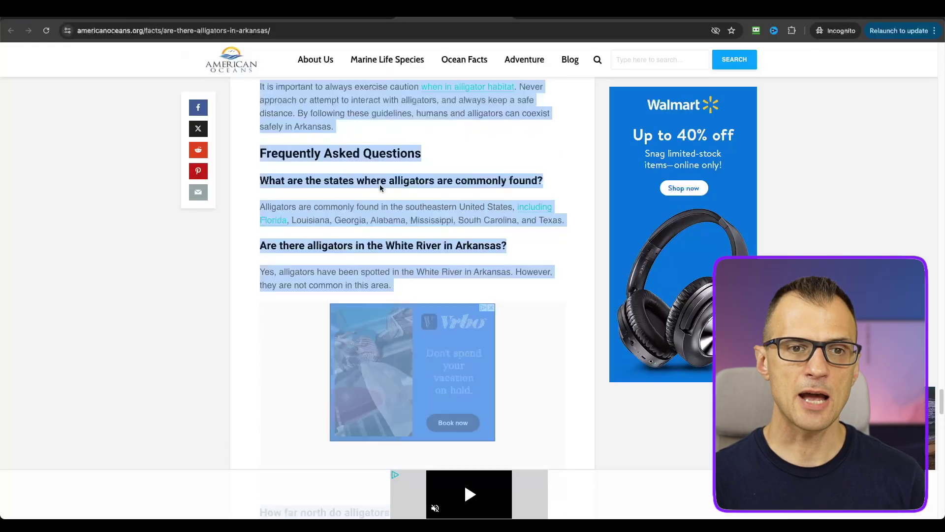
scroll(413, 246, "down", 5)
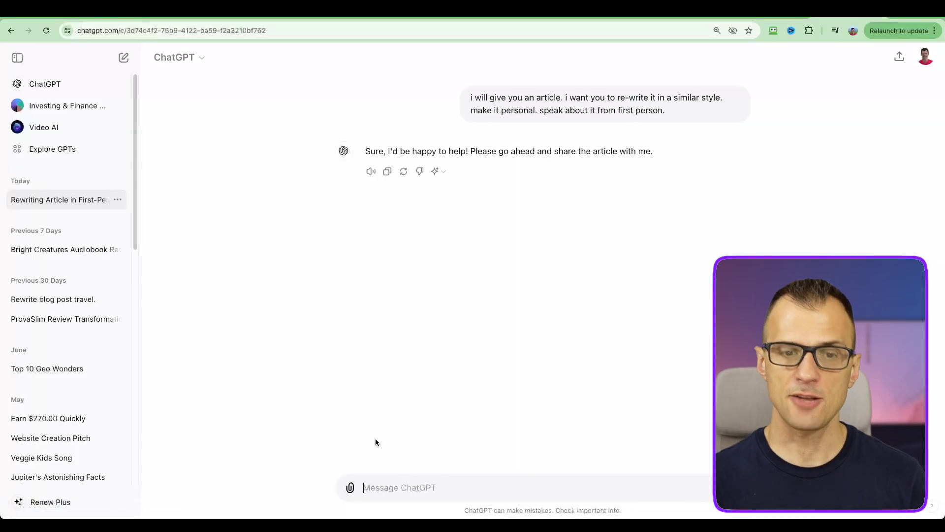
key("ctrl+v")
key("Return")
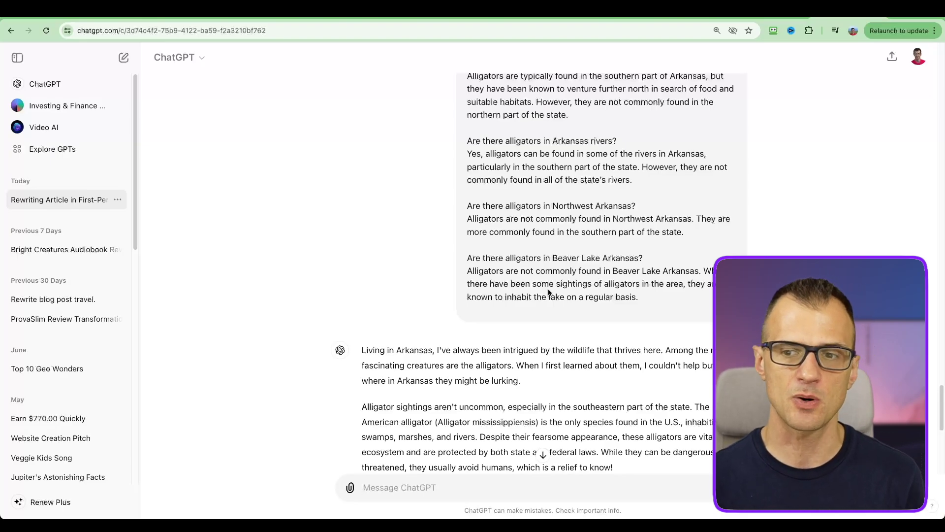
scroll(529, 274, "down", 5)
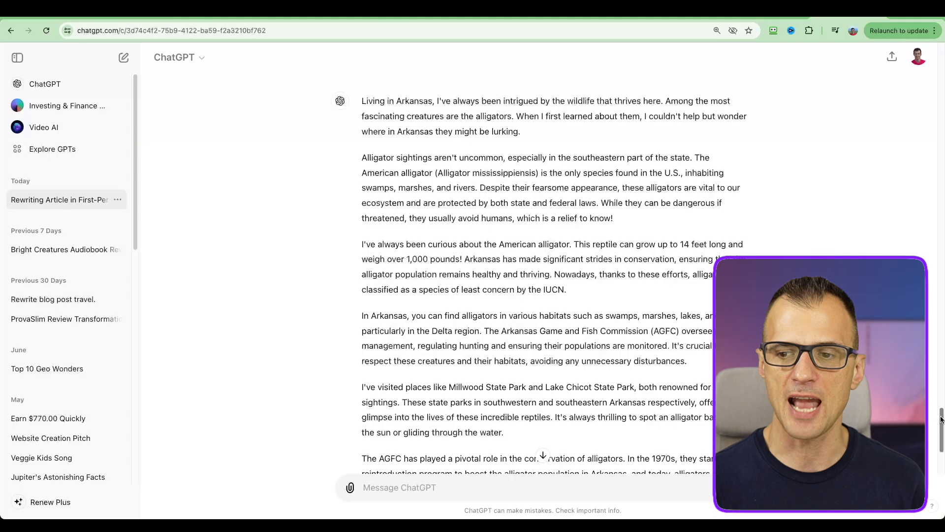
Step: Read through ChatGPT's first-person rewrite of the Arkansas alligator article, from its opening paragraph to the conclusion
left_click_drag(941, 420, 935, 399)
left_click_drag(365, 273, 432, 273)
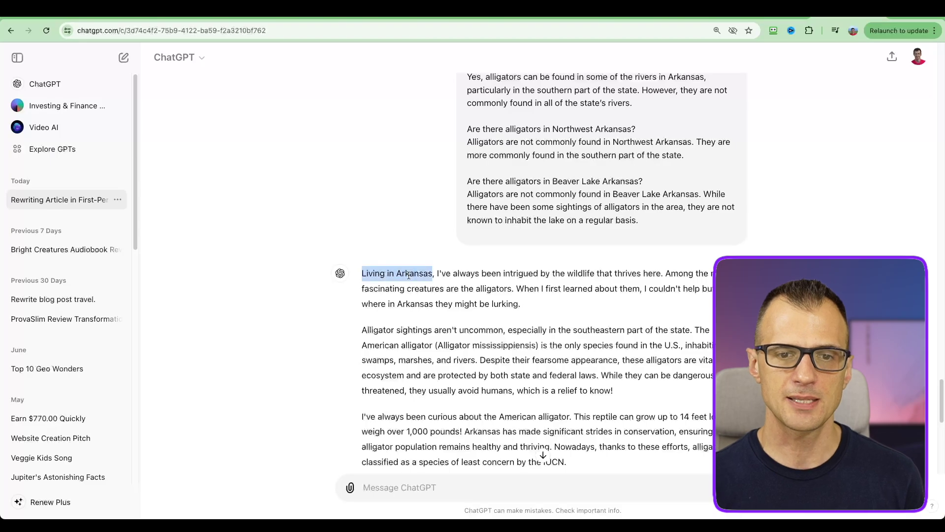
left_click_drag(522, 304, 363, 273)
scroll(429, 253, "down", 1)
scroll(429, 253, "down", 3)
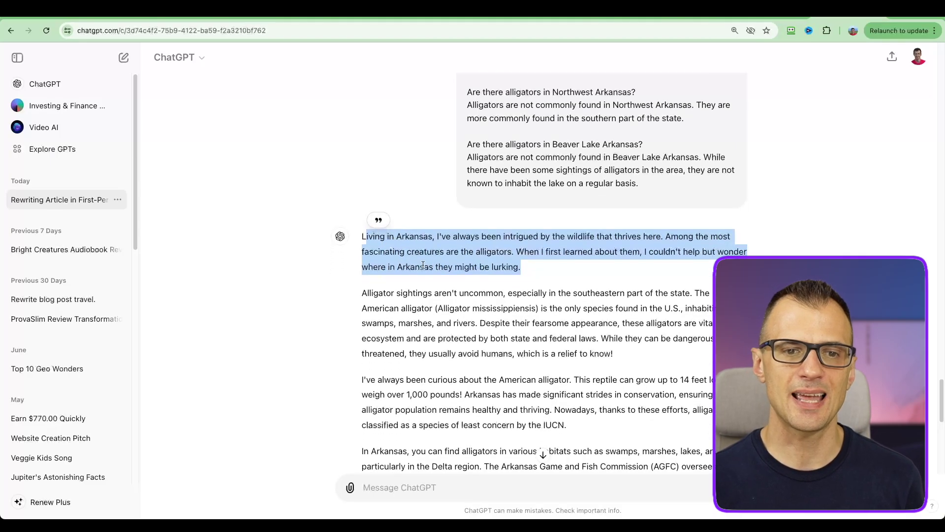
left_click(371, 139)
scroll(493, 313, "down", 1)
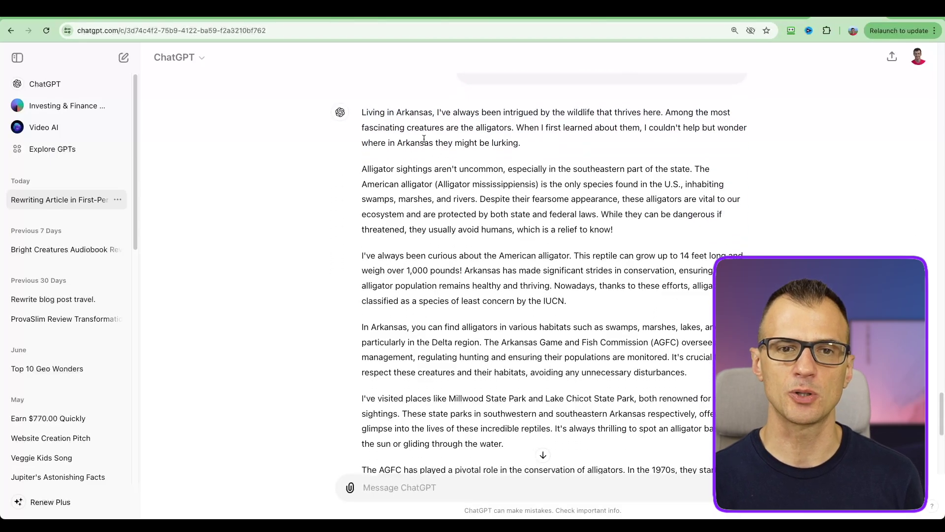
left_click_drag(368, 111, 518, 270)
scroll(492, 207, "down", 3)
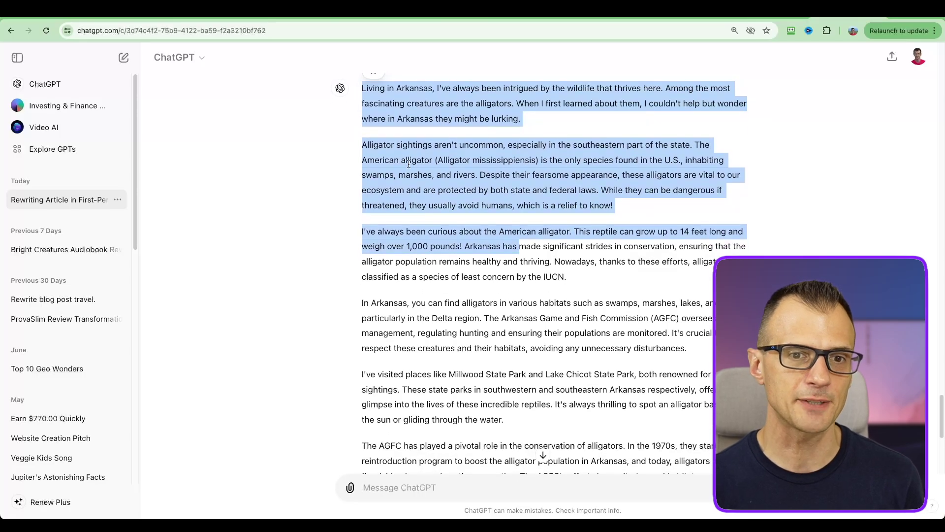
left_click(543, 455)
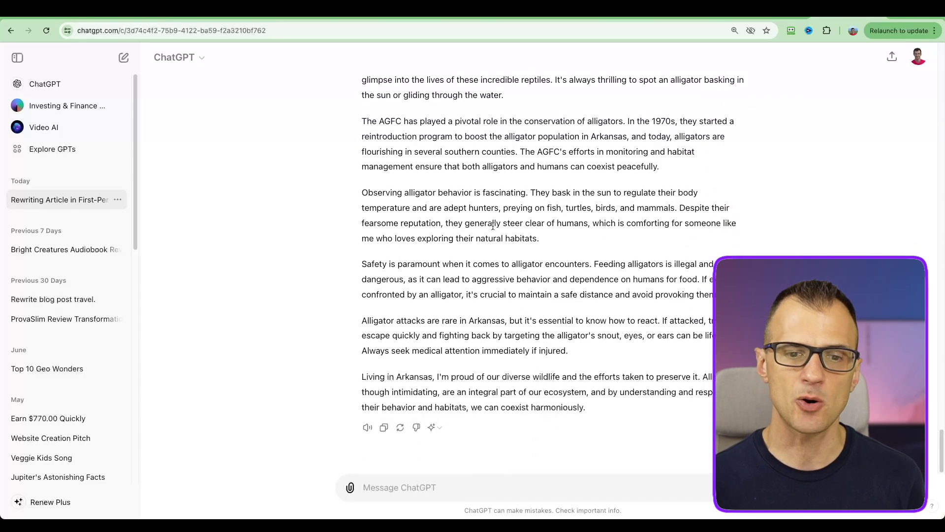
scroll(493, 226, "up", 8)
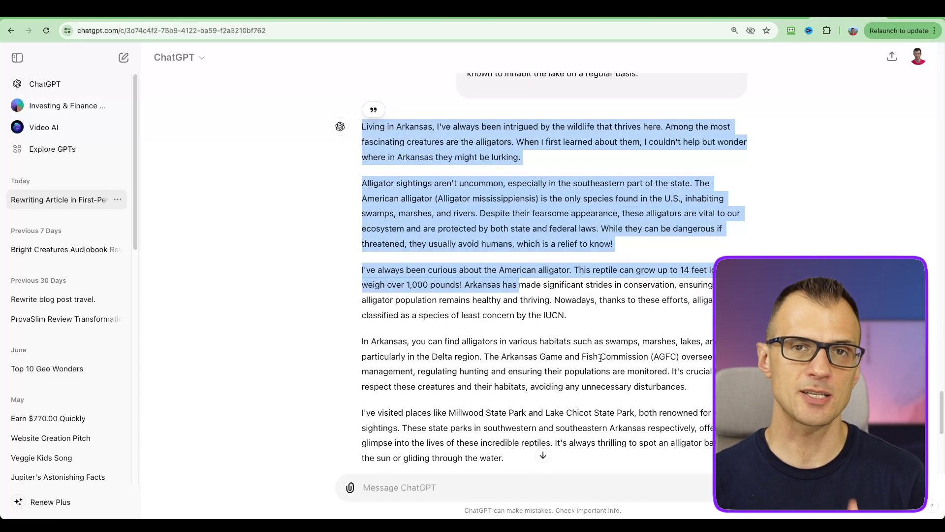
left_click(605, 306)
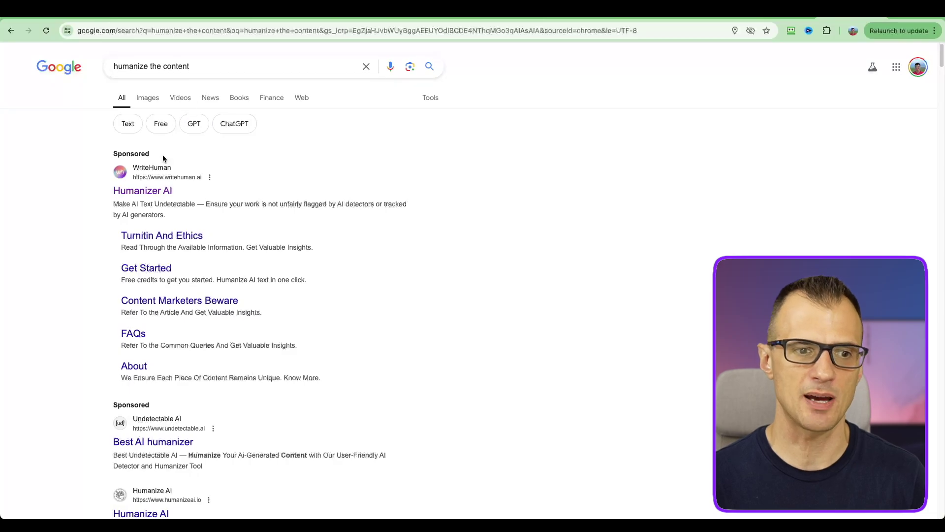
Step: Look through the Google results for "humanize the content" for AI text humanizer tools, including the Bypass AI Detection listing
scroll(222, 185, "down", 12)
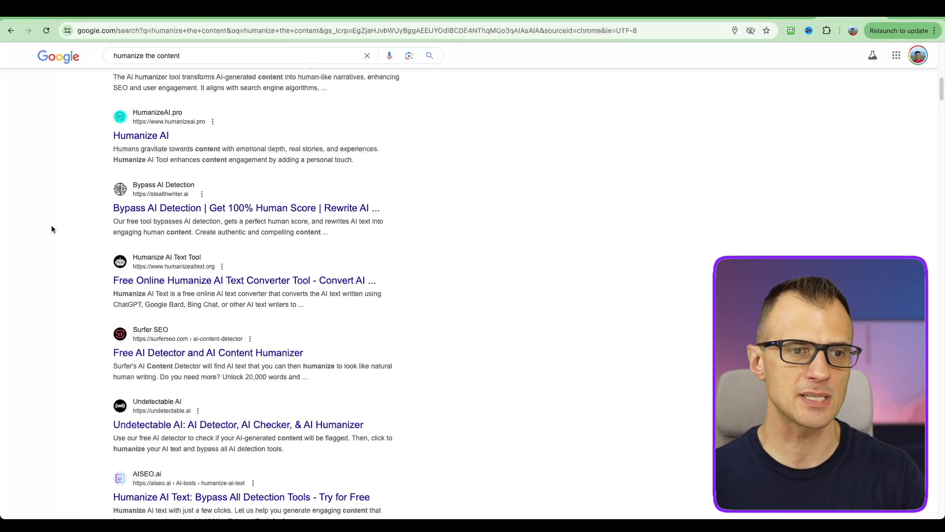
left_click_drag(100, 209, 200, 211)
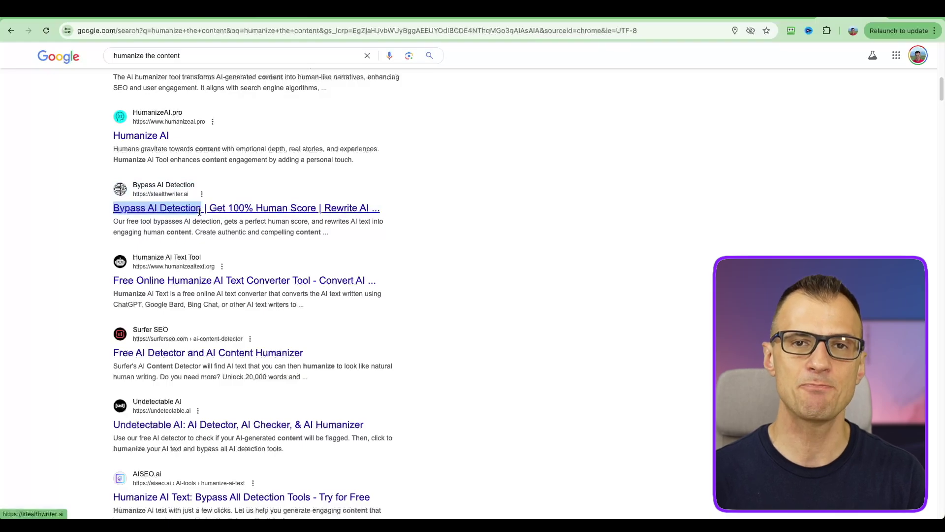
scroll(546, 351, "up", 8)
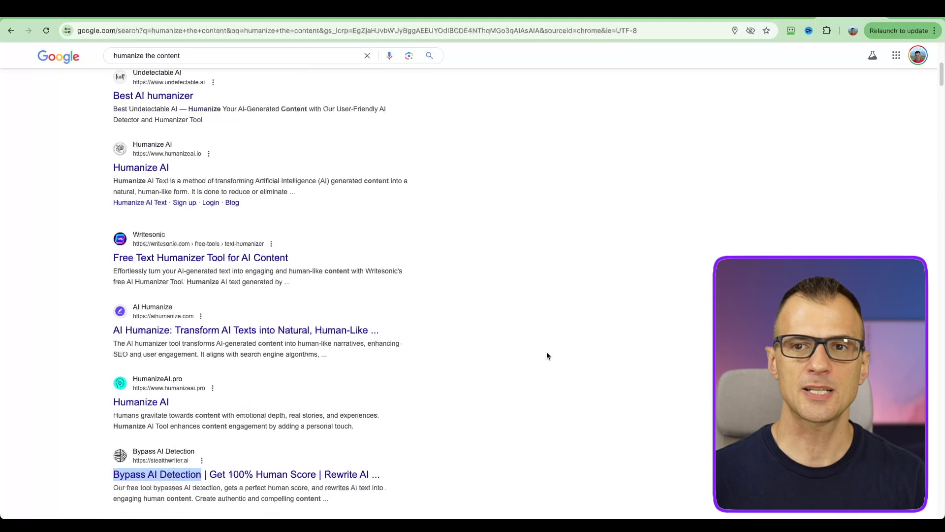
scroll(567, 344, "up", 5)
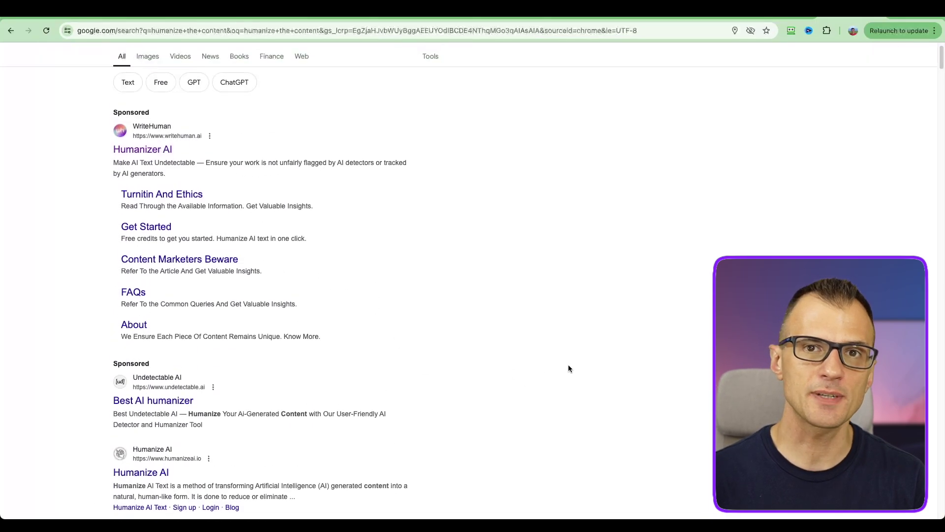
Step: Switch to the travelcroc.com blog and examine its post list and the ad placements in the best time to visit Paris article
left_click(788, 18)
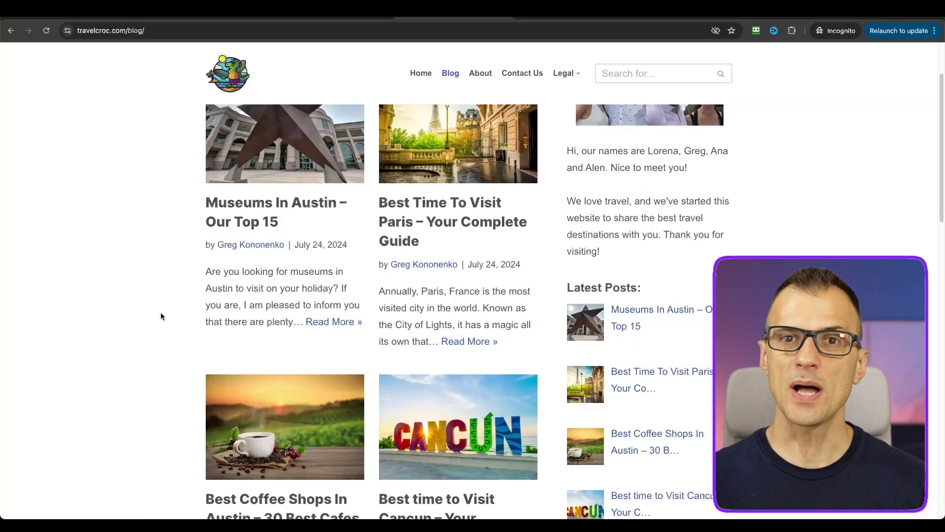
scroll(140, 247, "down", 4)
scroll(142, 261, "down", 6)
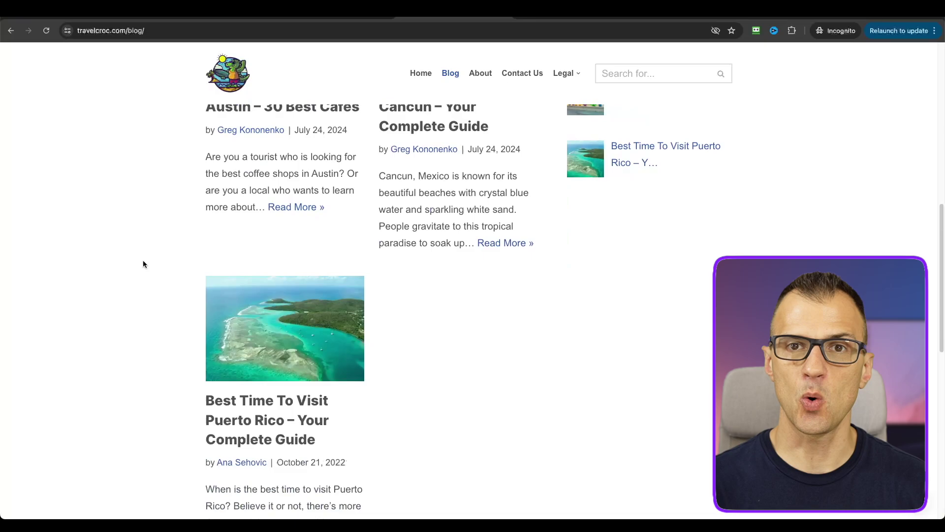
scroll(148, 295, "up", 3)
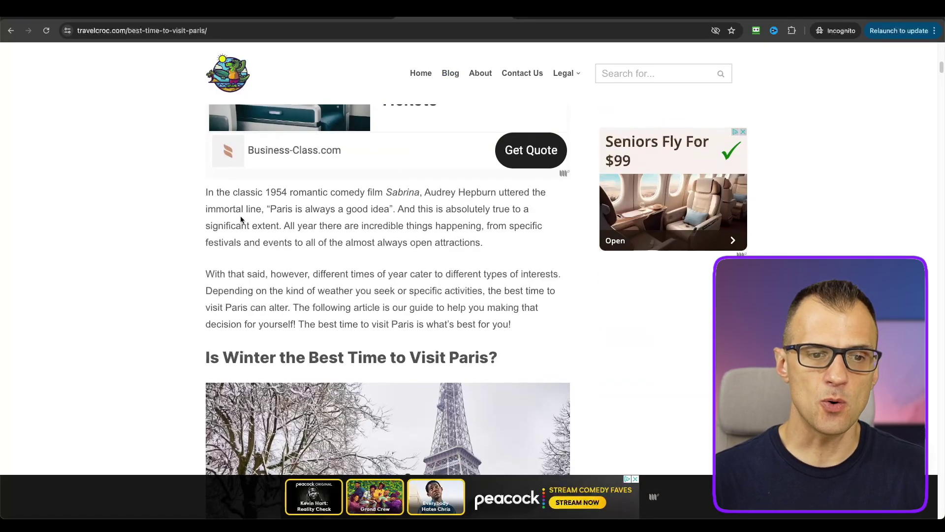
scroll(241, 246, "up", 10)
scroll(197, 275, "down", 12)
scroll(172, 268, "down", 8)
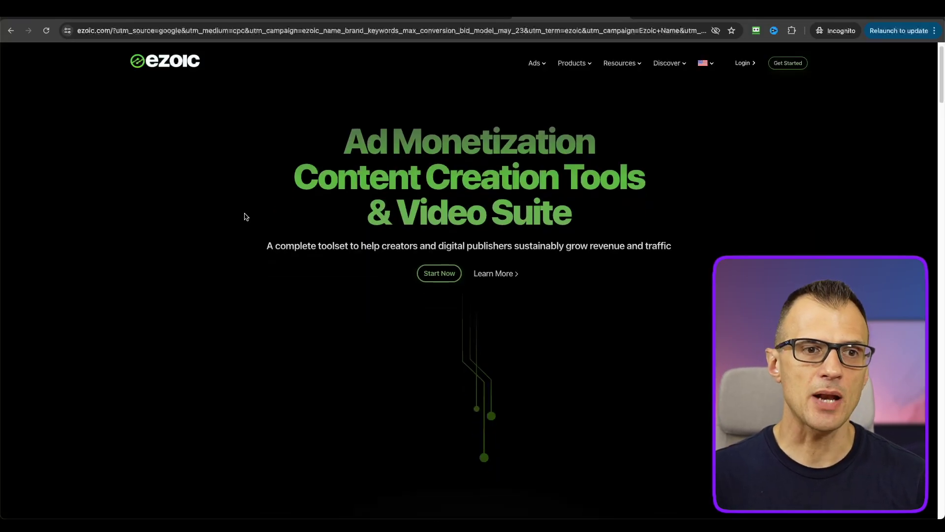
Step: Look through the Ezoic homepage sections on ad monetization, video solutions, and the Writio content creation and SEO tools
scroll(215, 185, "down", 3)
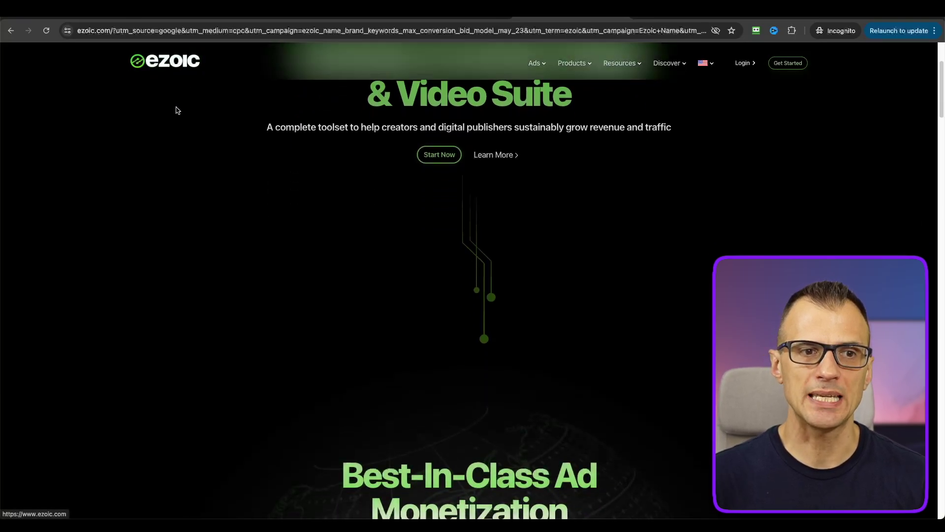
scroll(232, 183, "down", 5)
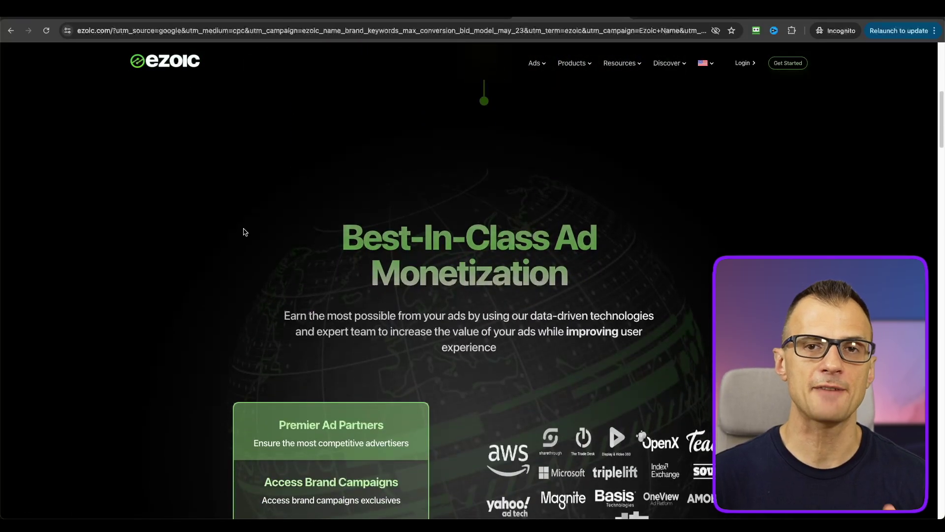
scroll(221, 242, "down", 9)
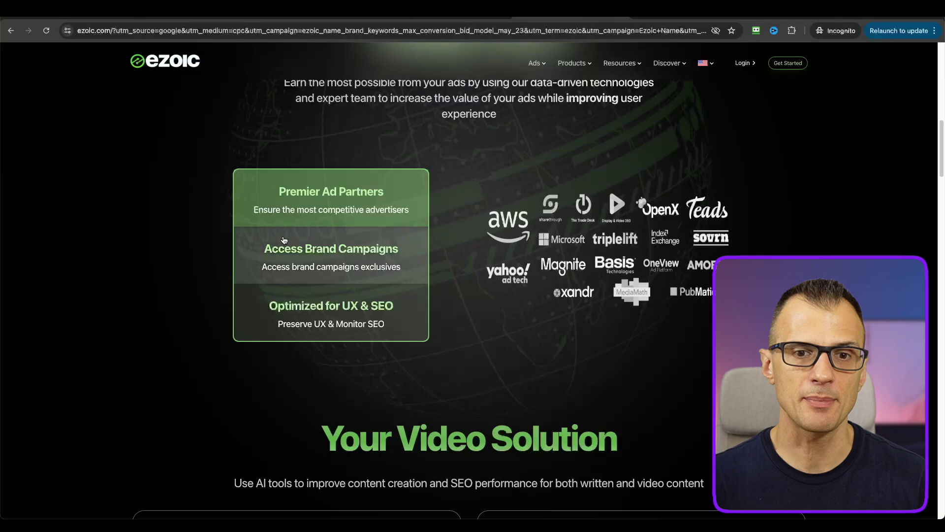
scroll(150, 252, "down", 4)
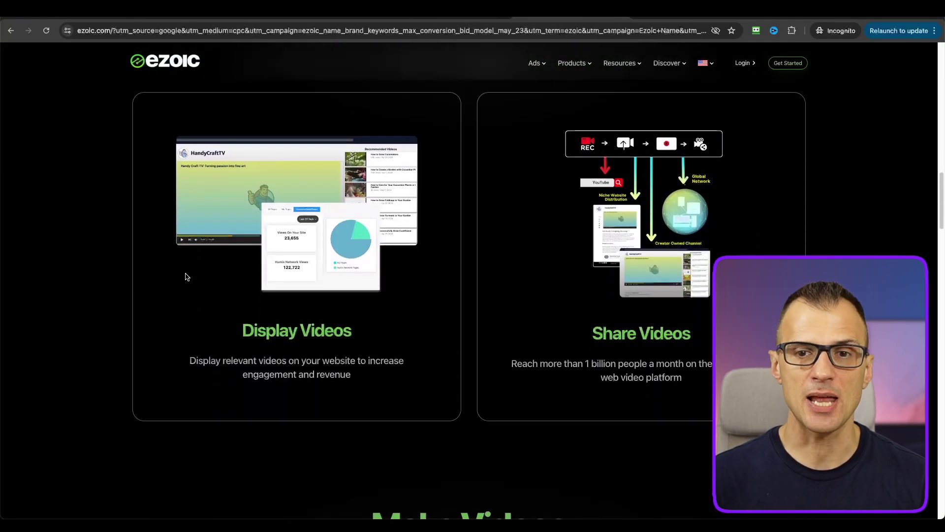
scroll(161, 249, "down", 1)
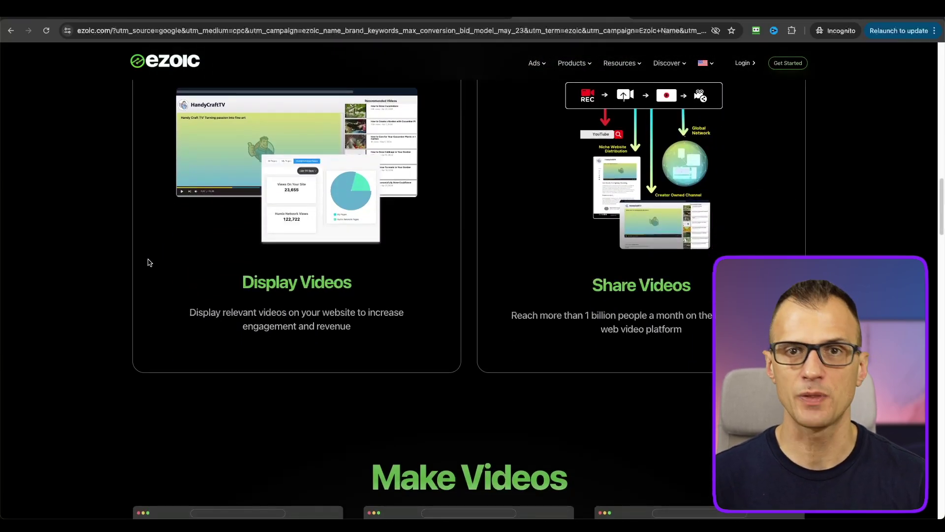
scroll(180, 253, "down", 5)
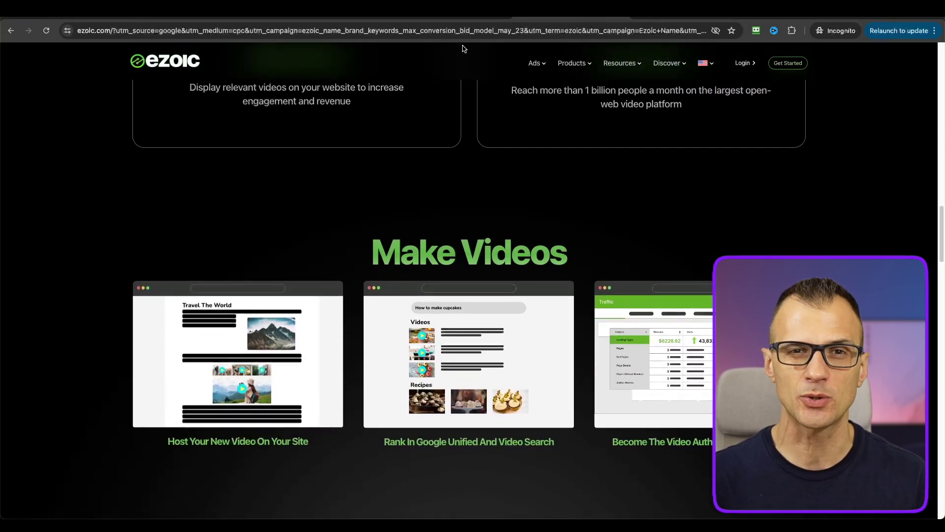
scroll(131, 317, "down", 7)
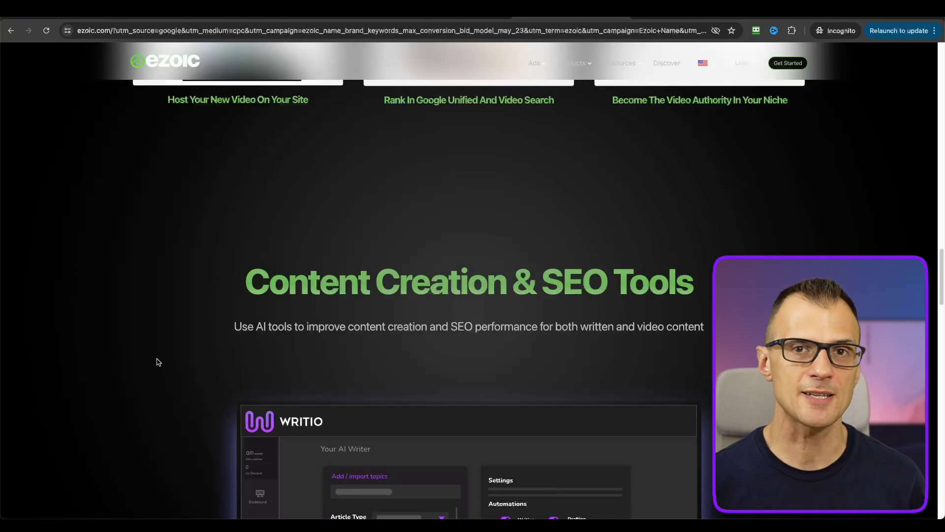
scroll(158, 362, "down", 4)
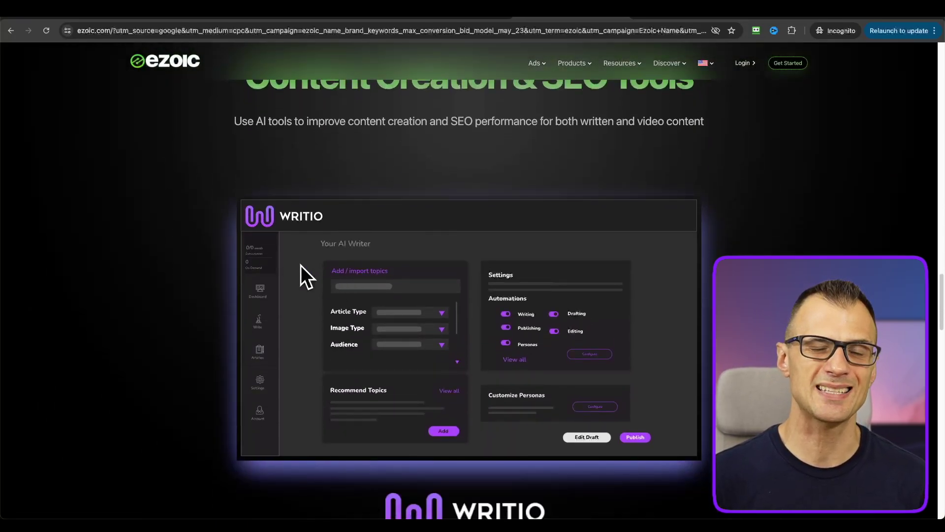
scroll(187, 285, "down", 4)
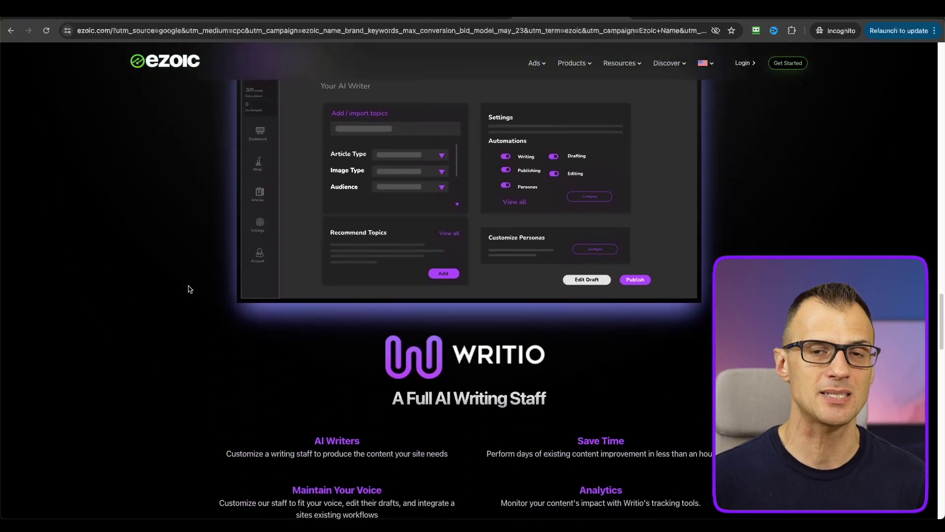